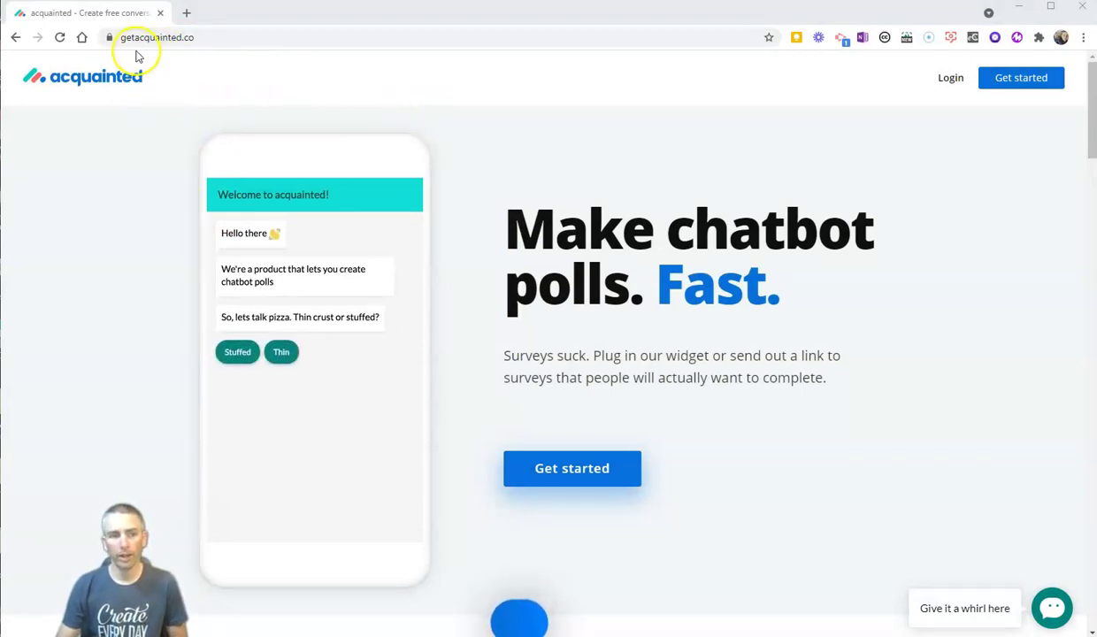
- Sign in and start a new conversation from the Conversations page
left_click(951, 80)
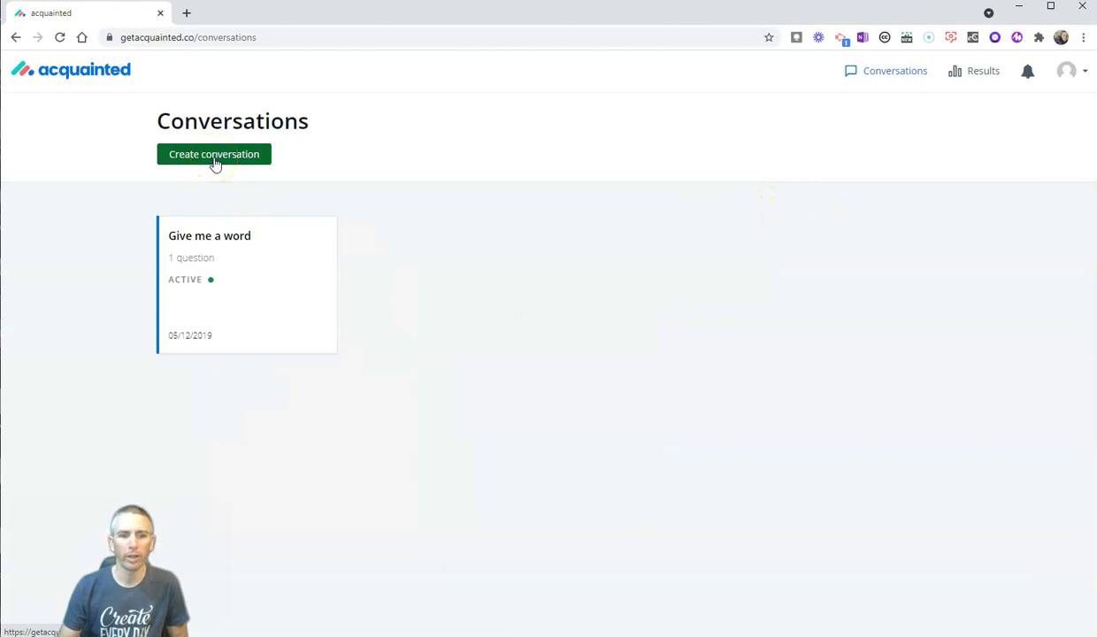
left_click(215, 163)
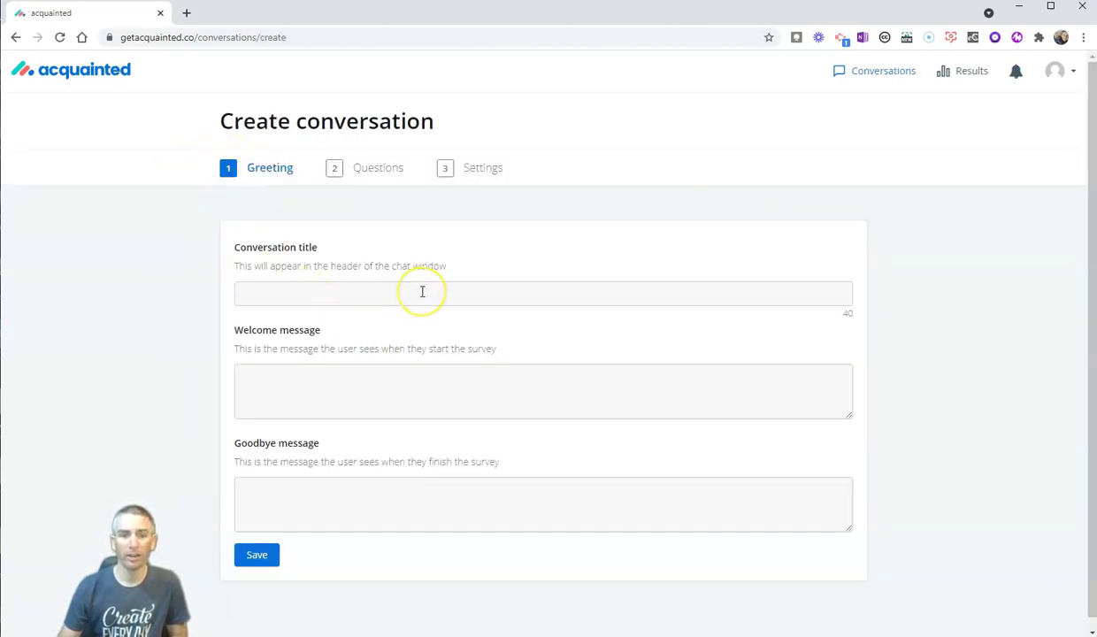
- Title it 'Let's talk about the heat!', add a hot-and-humid welcome and a 'Stay cool' goodbye, then save
left_click(422, 291)
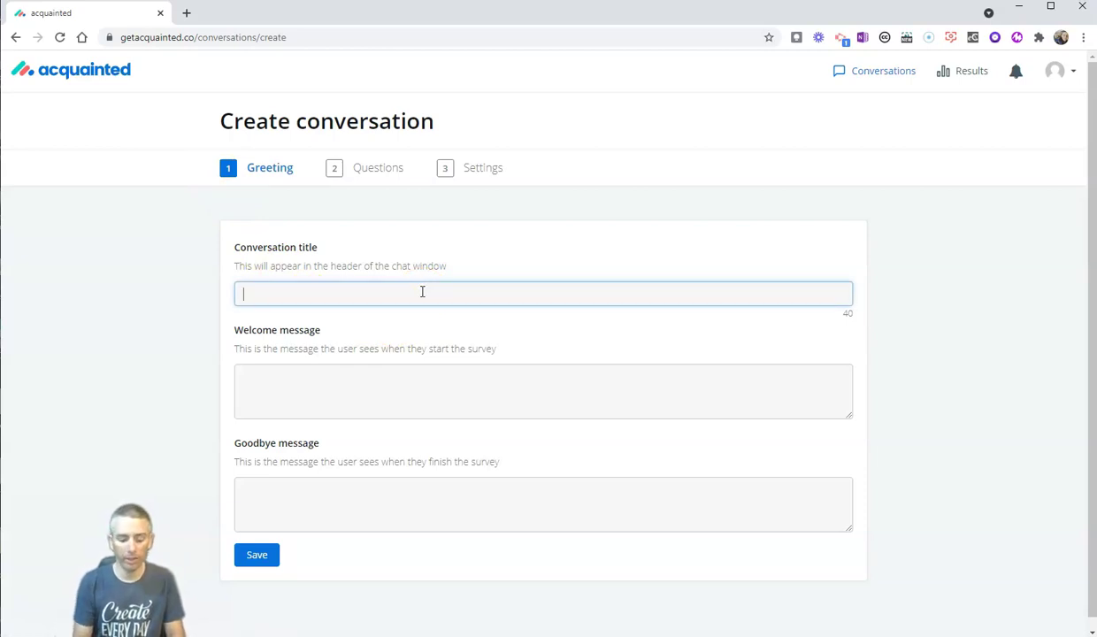
type("Let's talk about the")
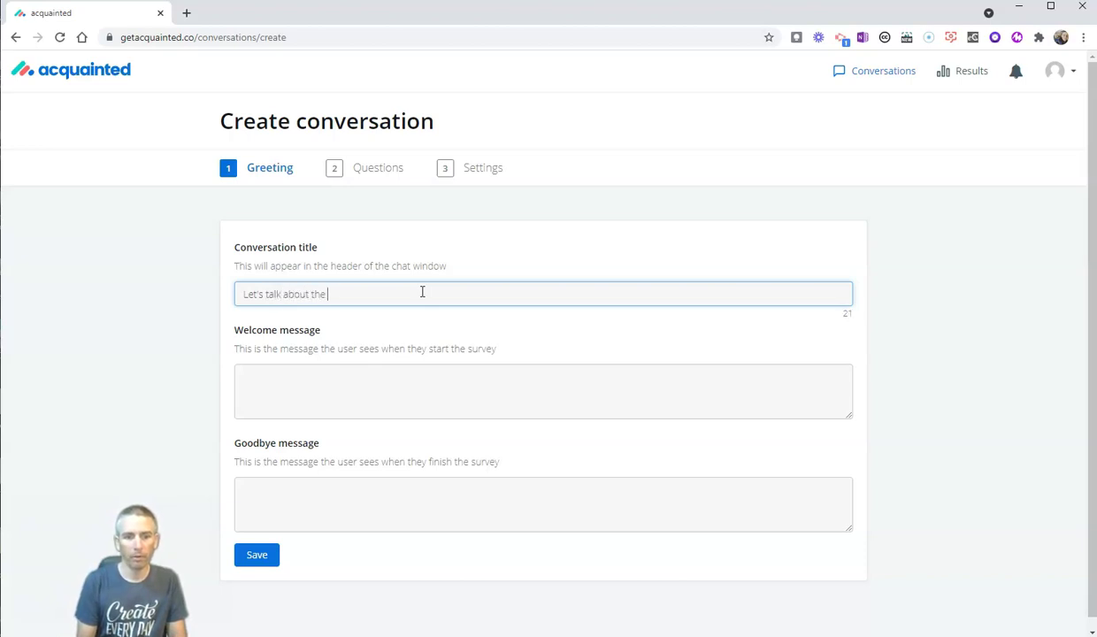
type(" hea")
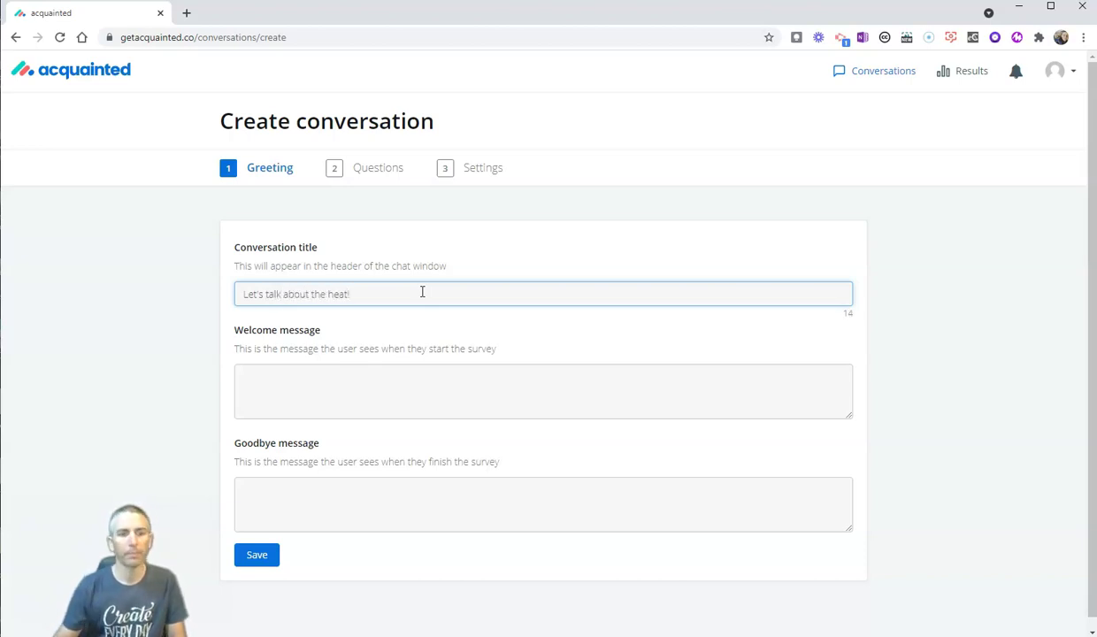
type("t!")
left_click(379, 381)
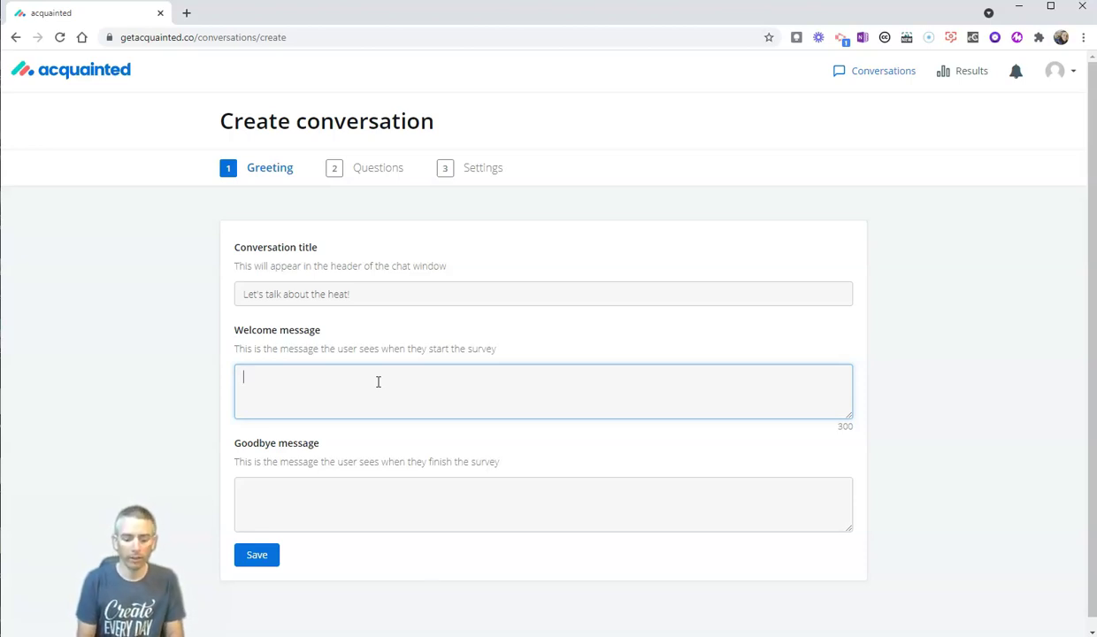
type("'s supre h")
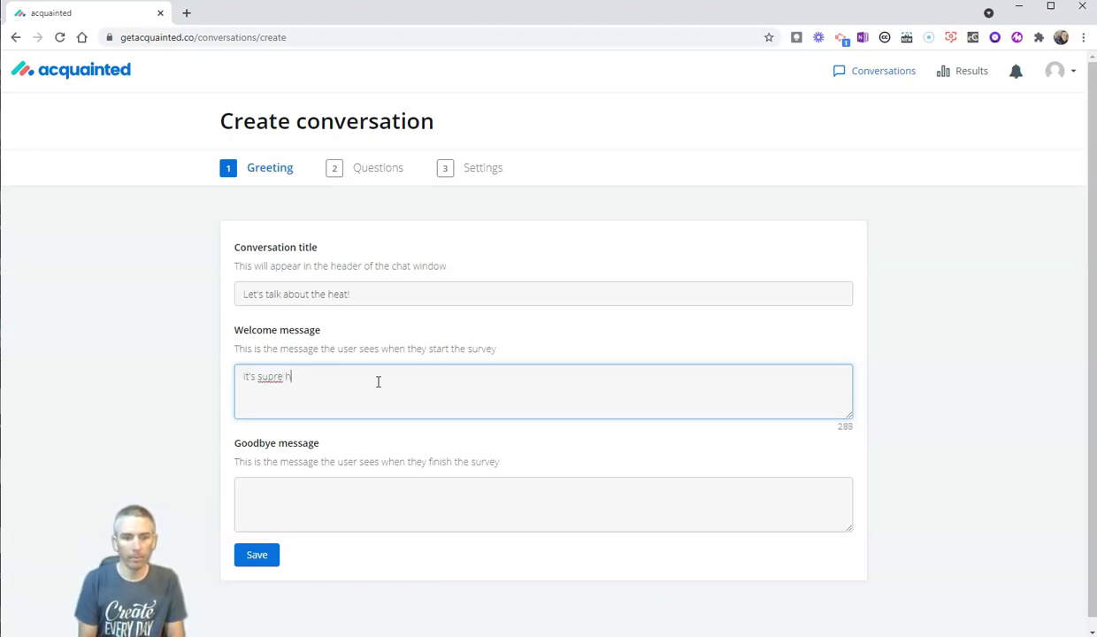
key("BackSpace")
key("BackSpace")
key("BackSpace")
type("hot and humid outside. When")
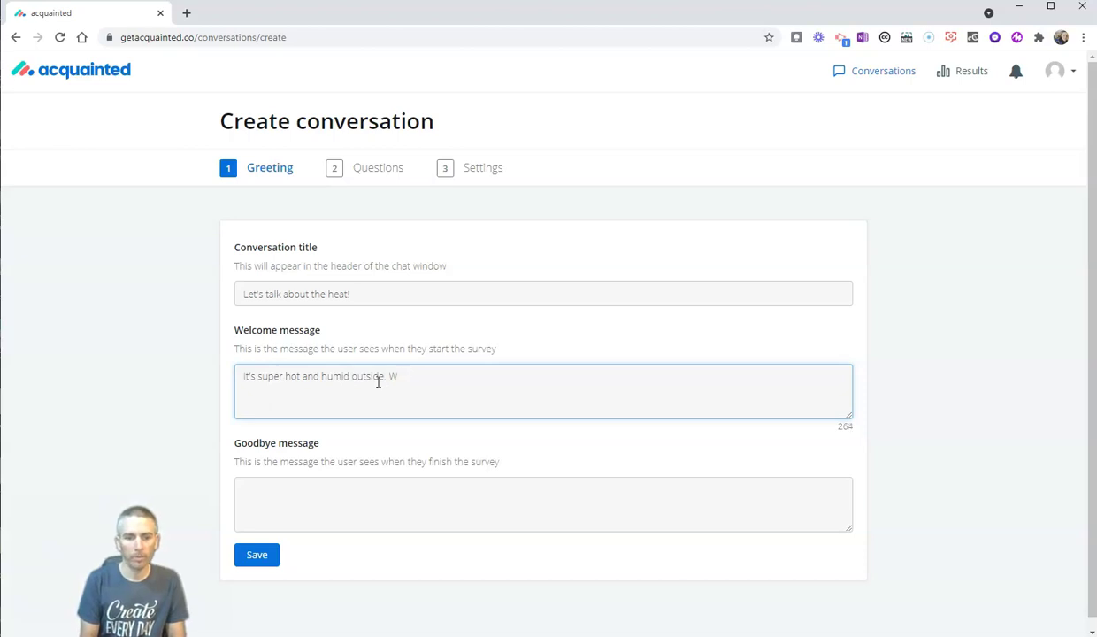
type("How do you ha")
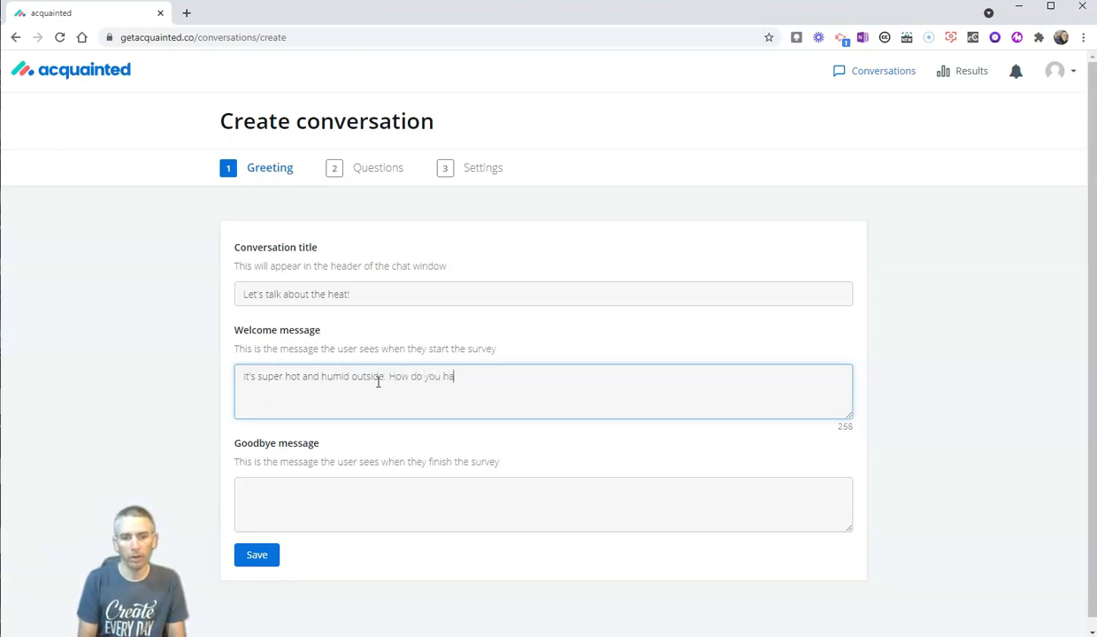
type("ndle the heat?")
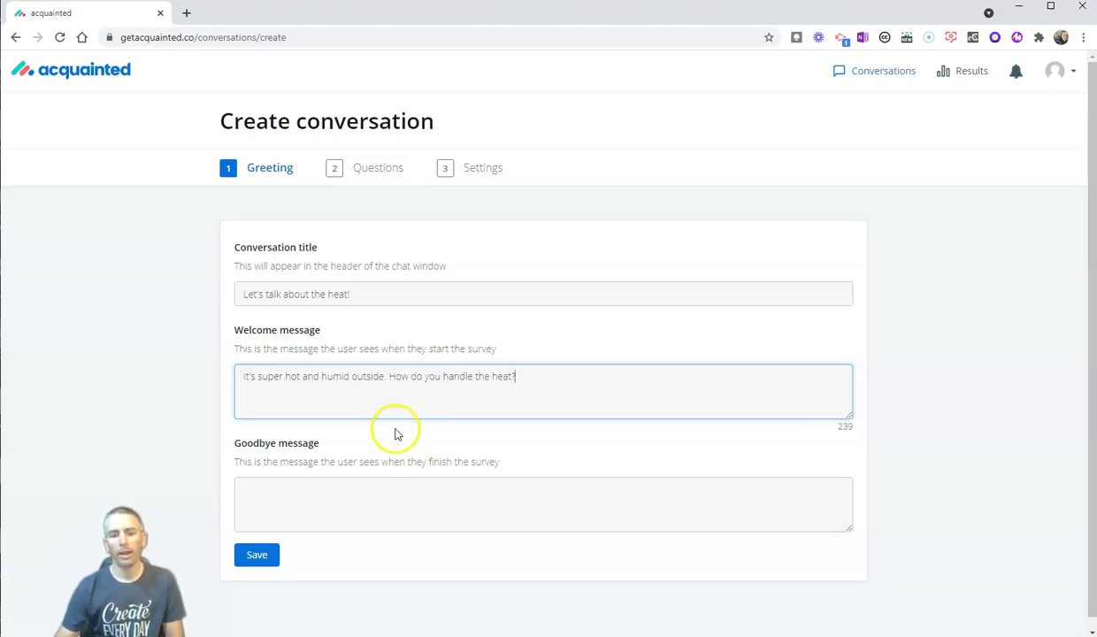
left_click(365, 500)
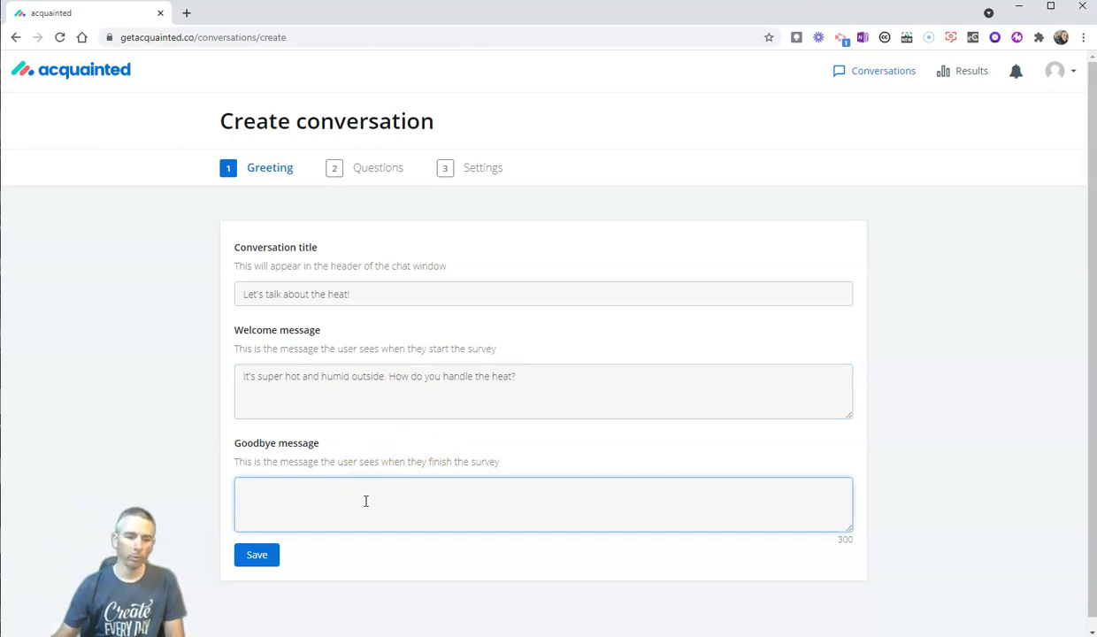
type("Thanks for sharing your thoughts. Stay cool!")
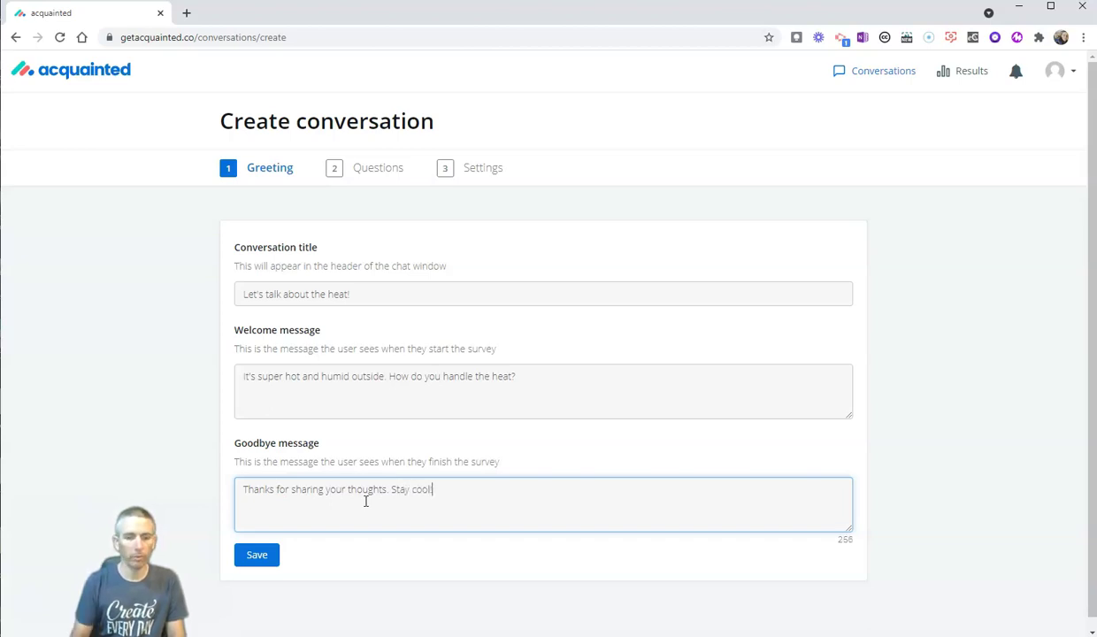
left_click(263, 565)
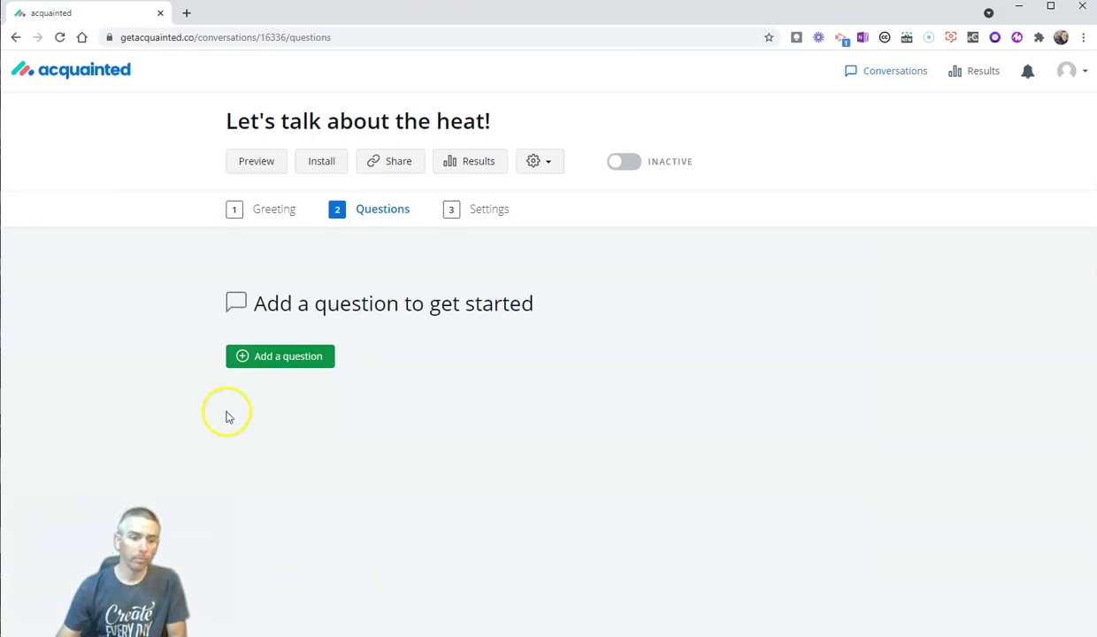
- Add a question reading 'At what temperature are you uncomfortable?'
left_click(274, 357)
scroll(321, 378, "down", 2)
scroll(321, 378, "down", 1)
left_click(345, 201)
type("At what temer")
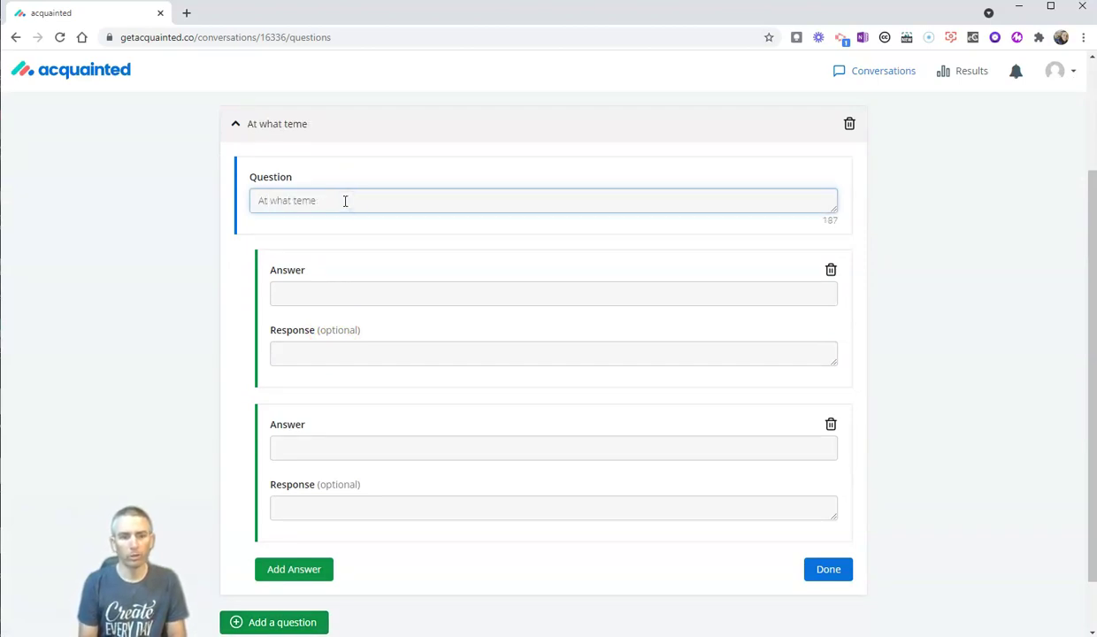
key("BackSpace")
type("perat")
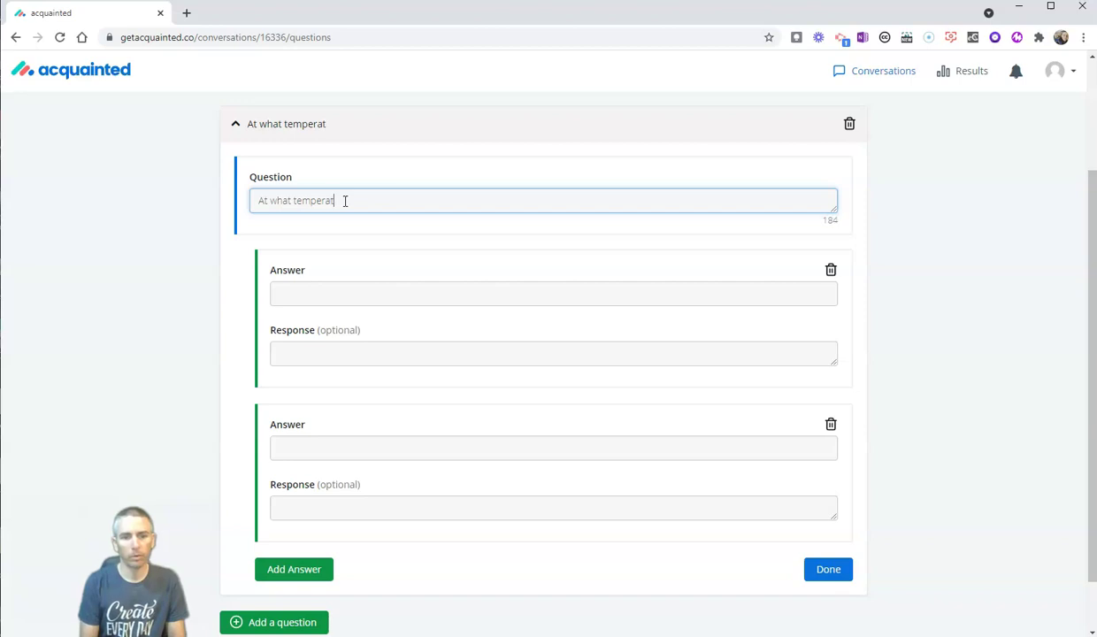
type("ure are y")
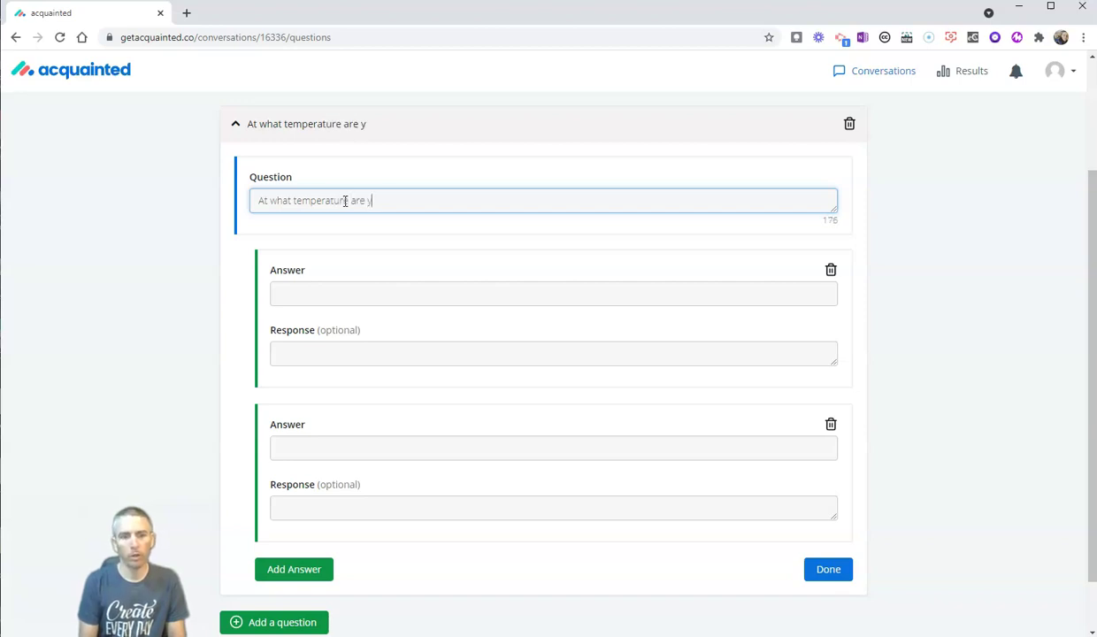
type("ou uncomfortable?")
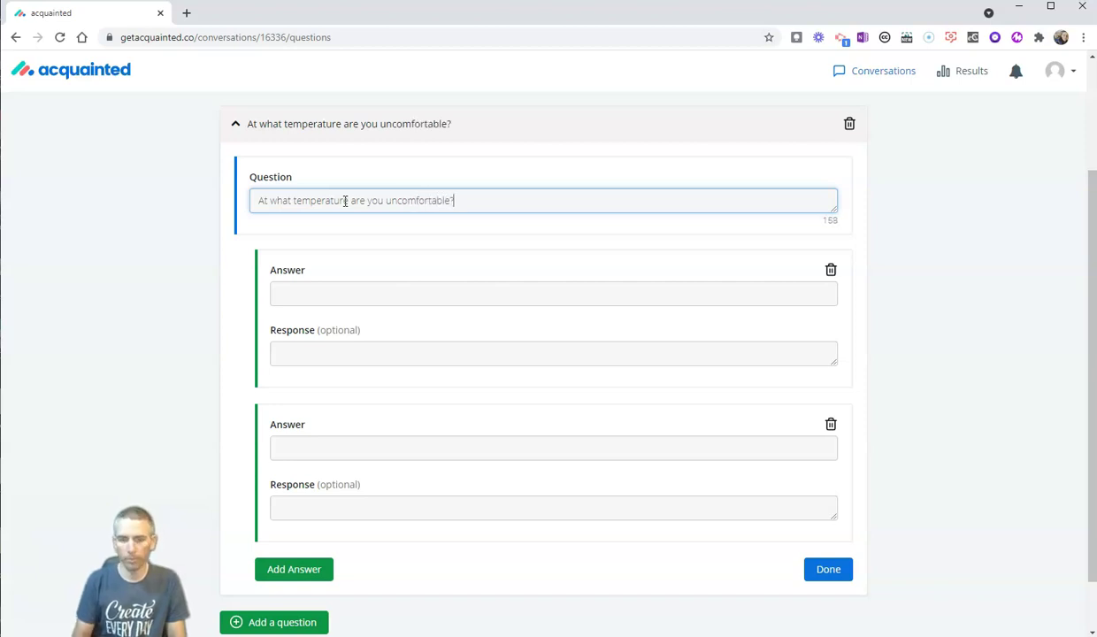
- Enter answers 85 with reply 'Me to' and 90f with reply 'Yeah, that's a scorcher'
left_click(332, 292)
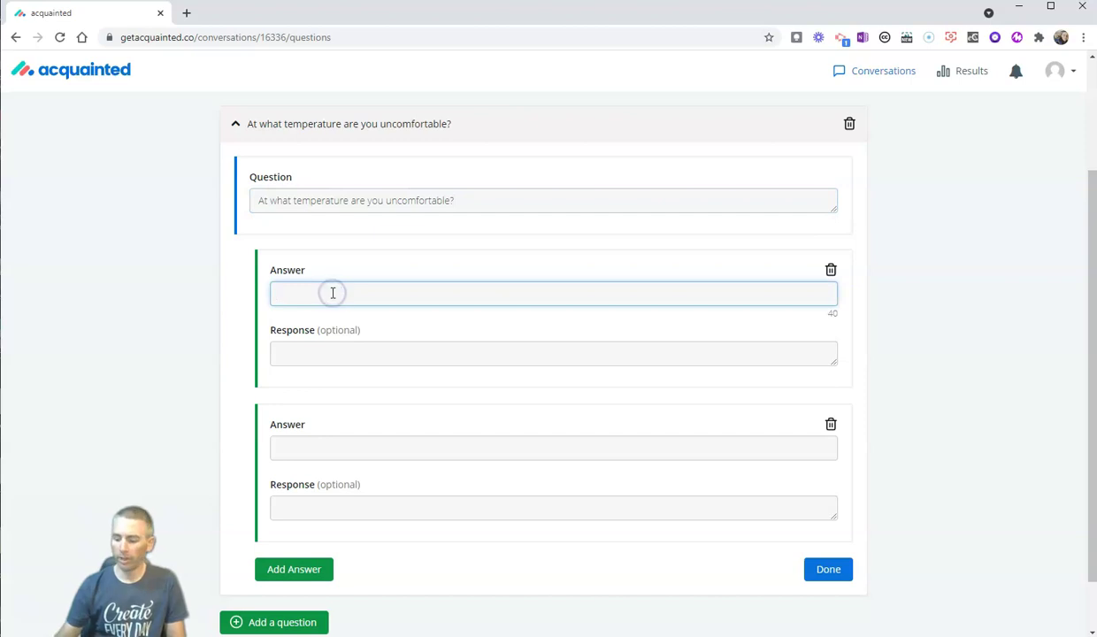
type("85F")
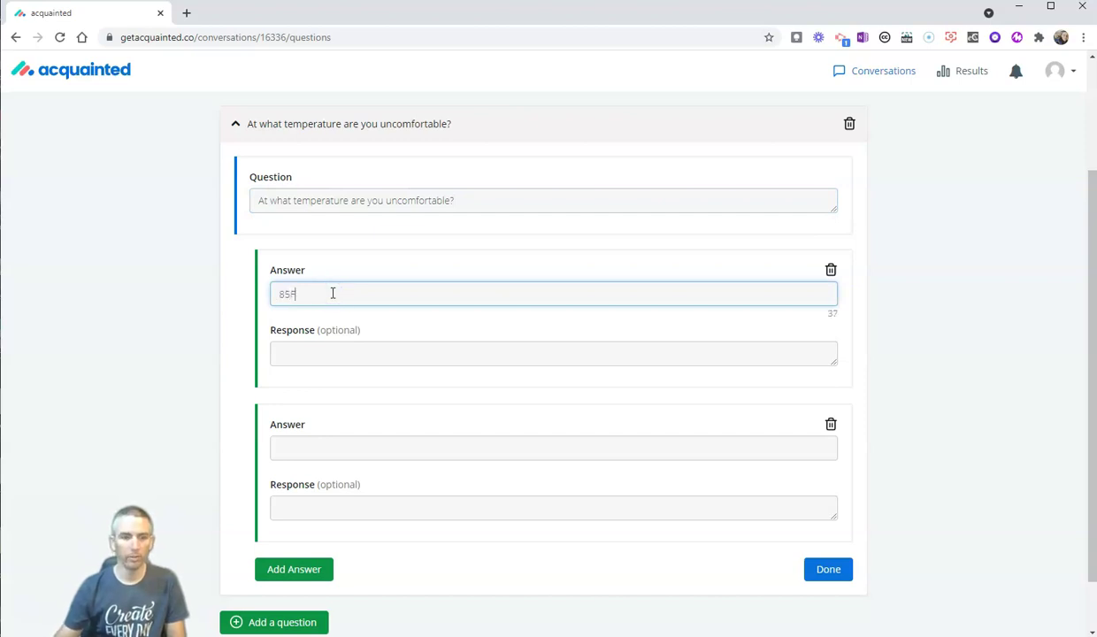
left_click(311, 351)
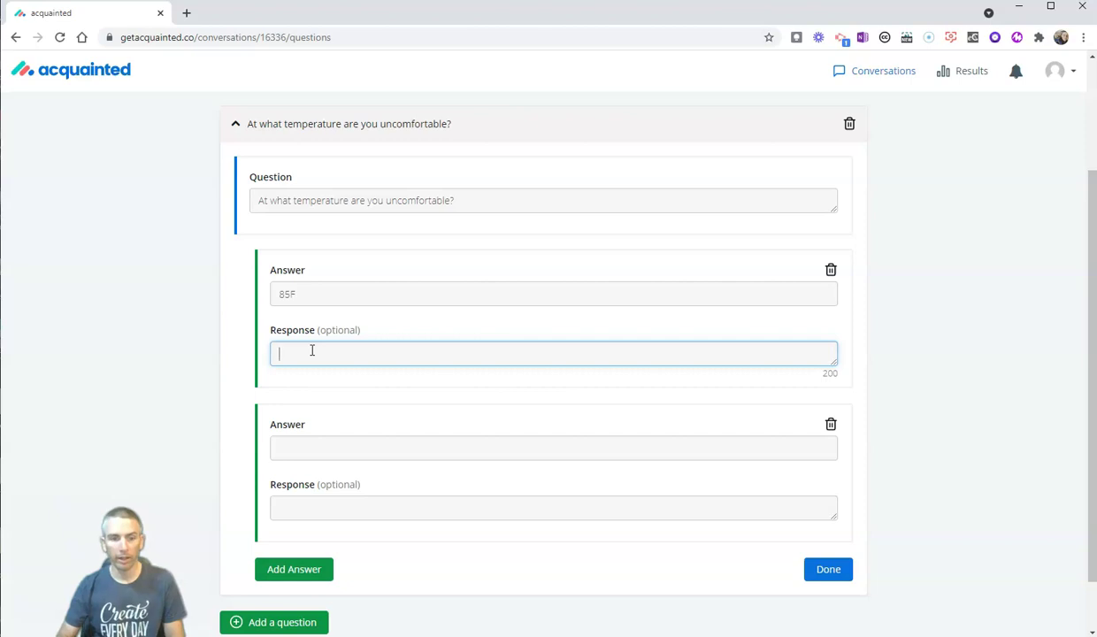
type("Me too!")
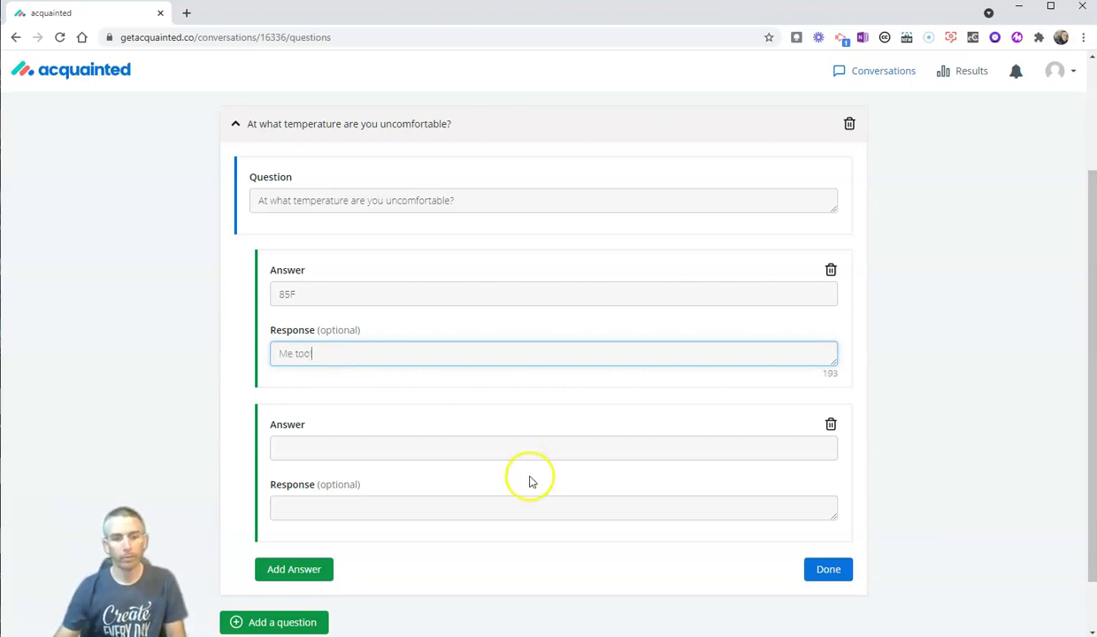
scroll(529, 477, "down", 1)
left_click(327, 378)
type("90f")
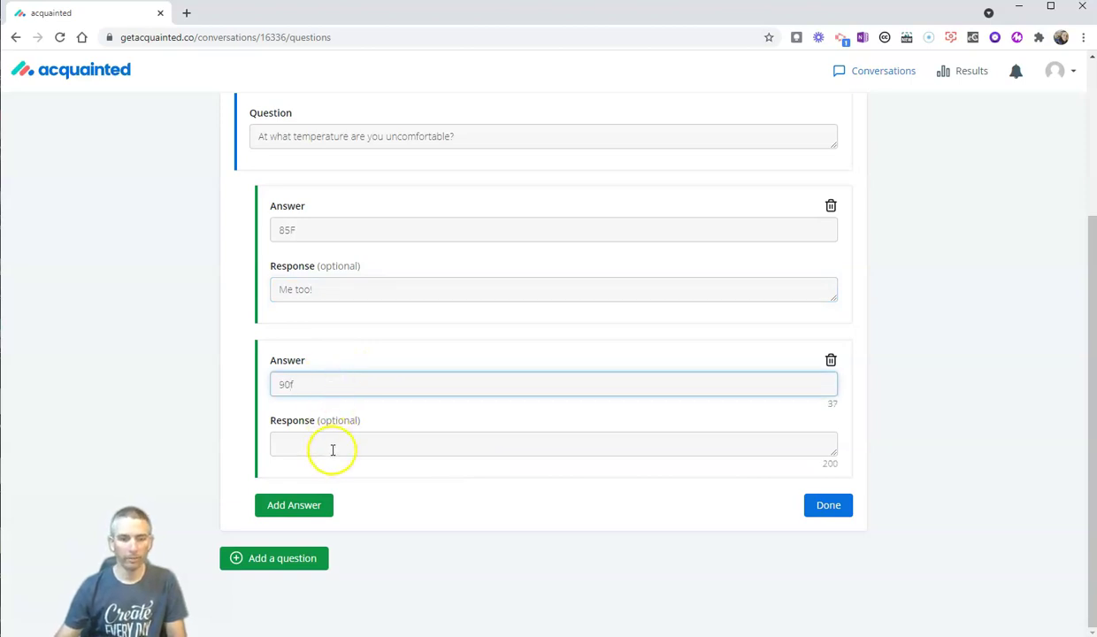
left_click(332, 448)
type("Yeah")
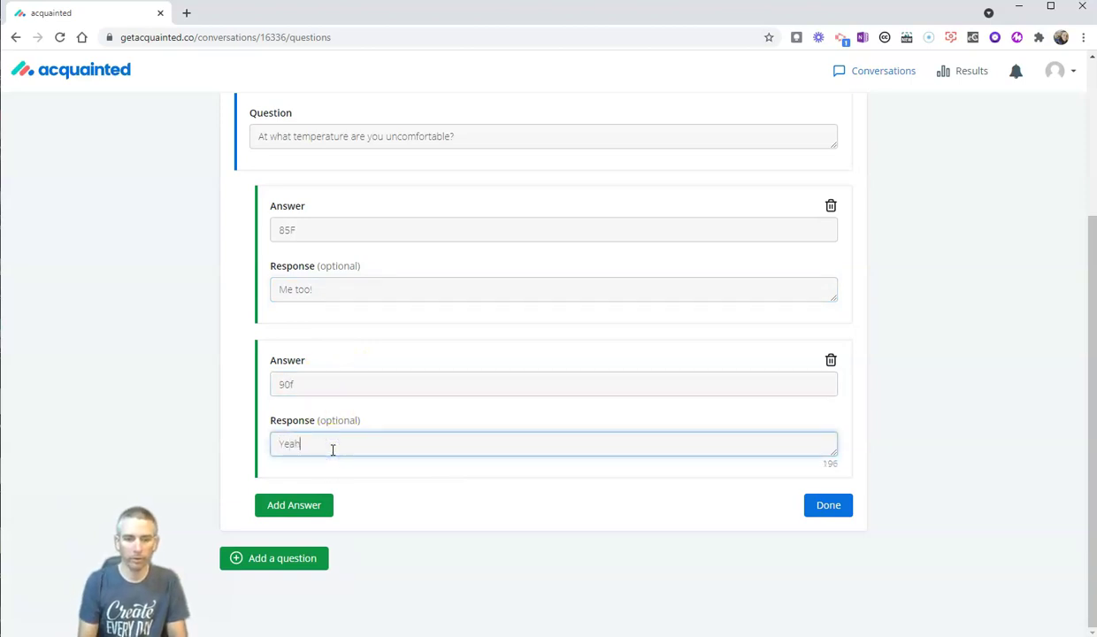
type(", that's a")
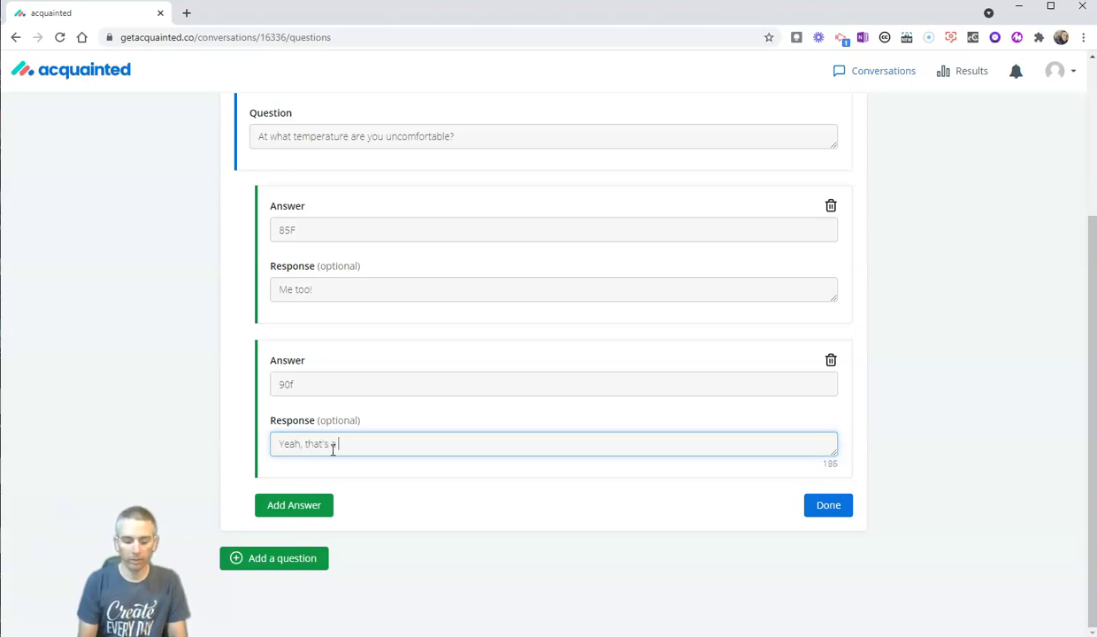
type(" scorcher!")
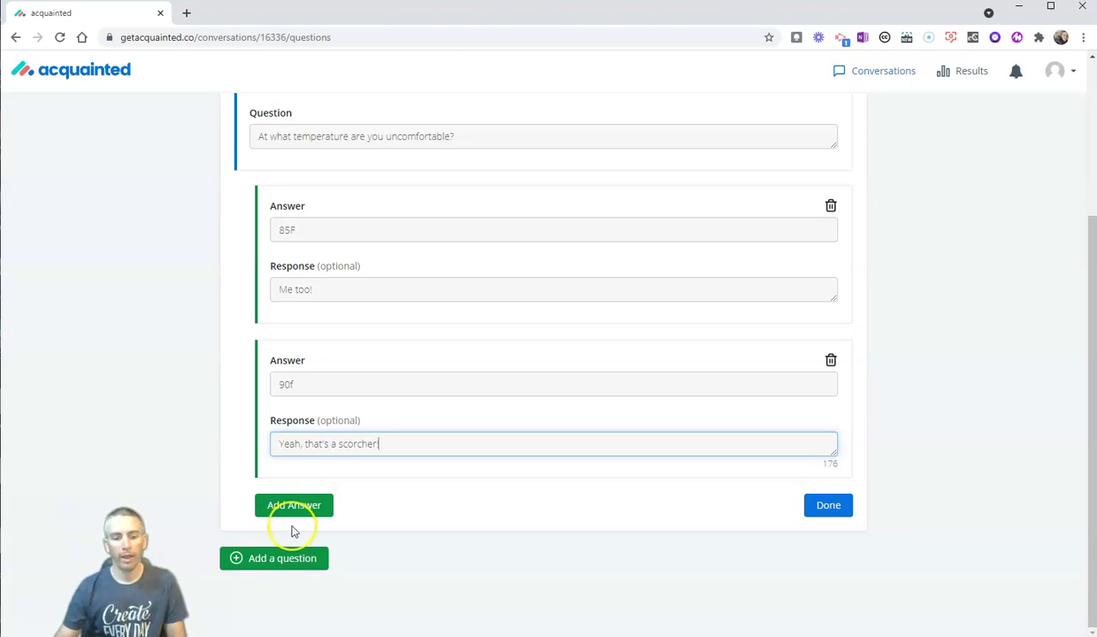
- Add a third answer, 95F, replying 'Anything less than that and I'm cool as a cucumber!'
left_click(290, 506)
scroll(350, 475, "down", 2)
left_click(296, 402)
type("95")
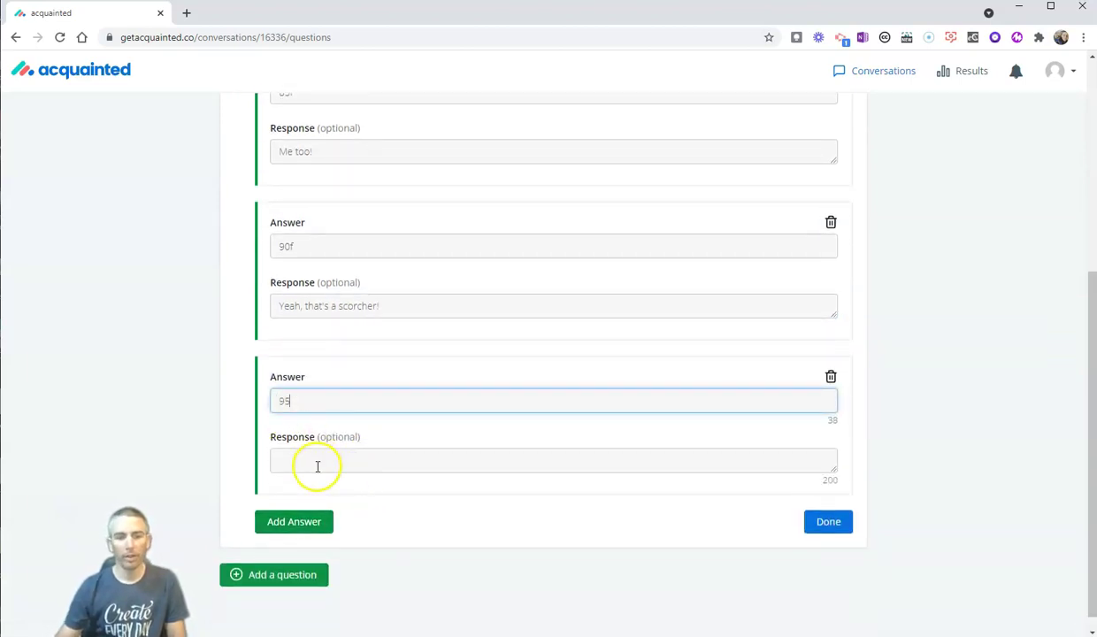
left_click(318, 464)
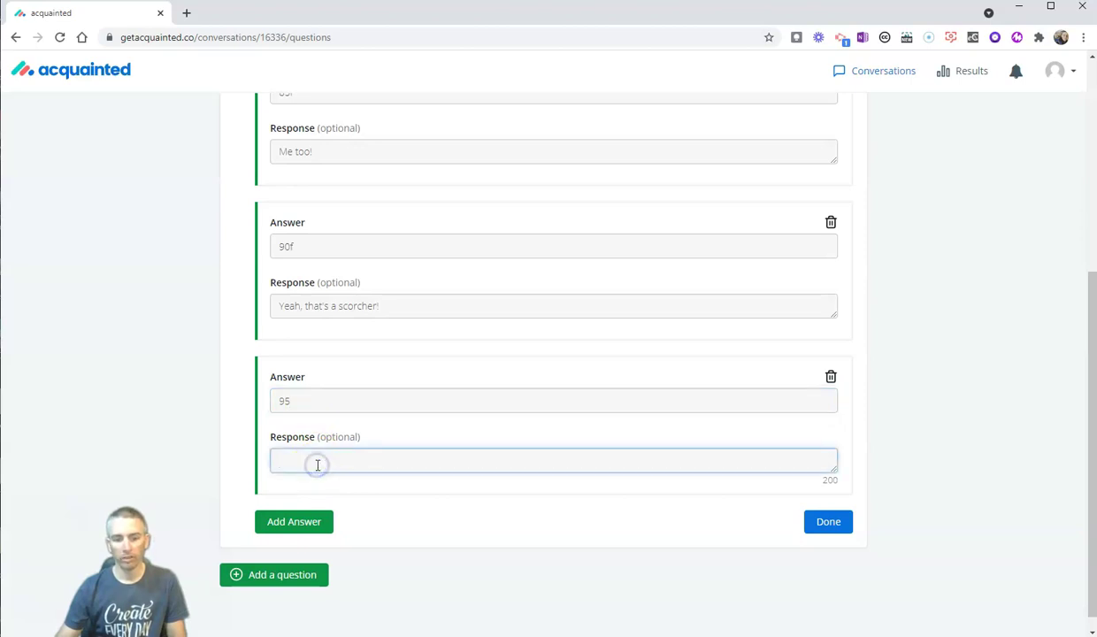
left_click(304, 399)
type("F")
left_click(299, 465)
type("Anything less than that a")
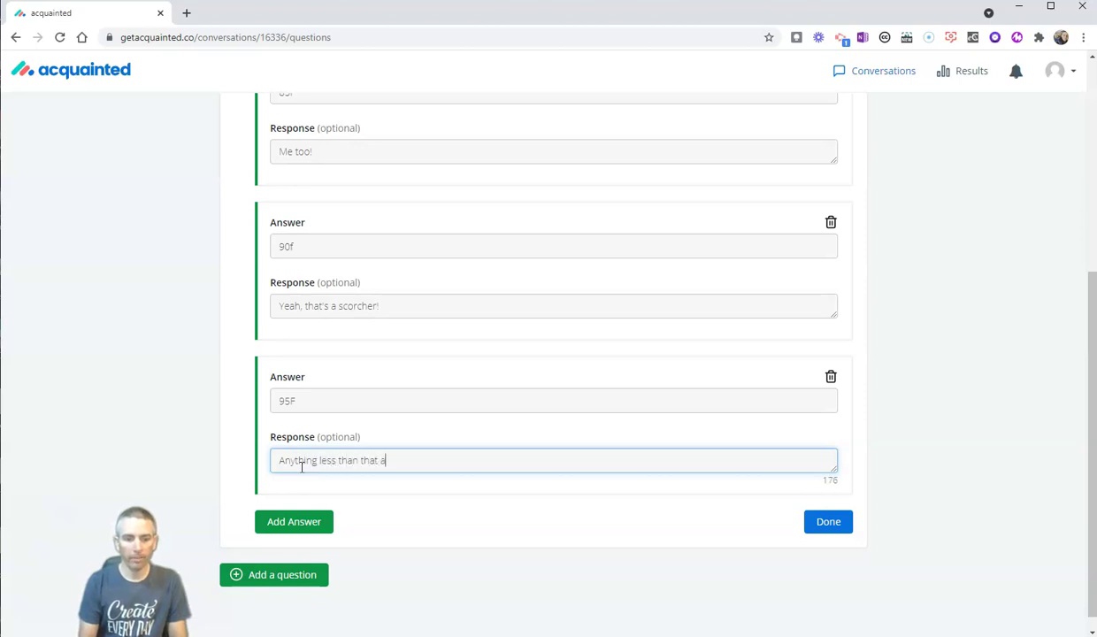
type("nd I'm cool as a")
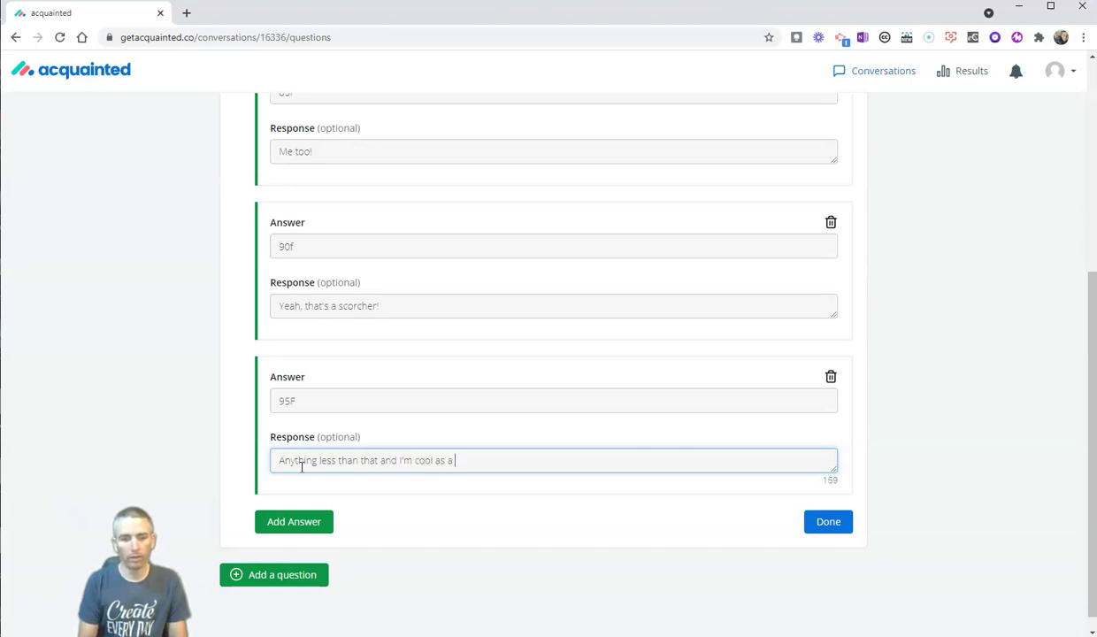
type(" cucumber!")
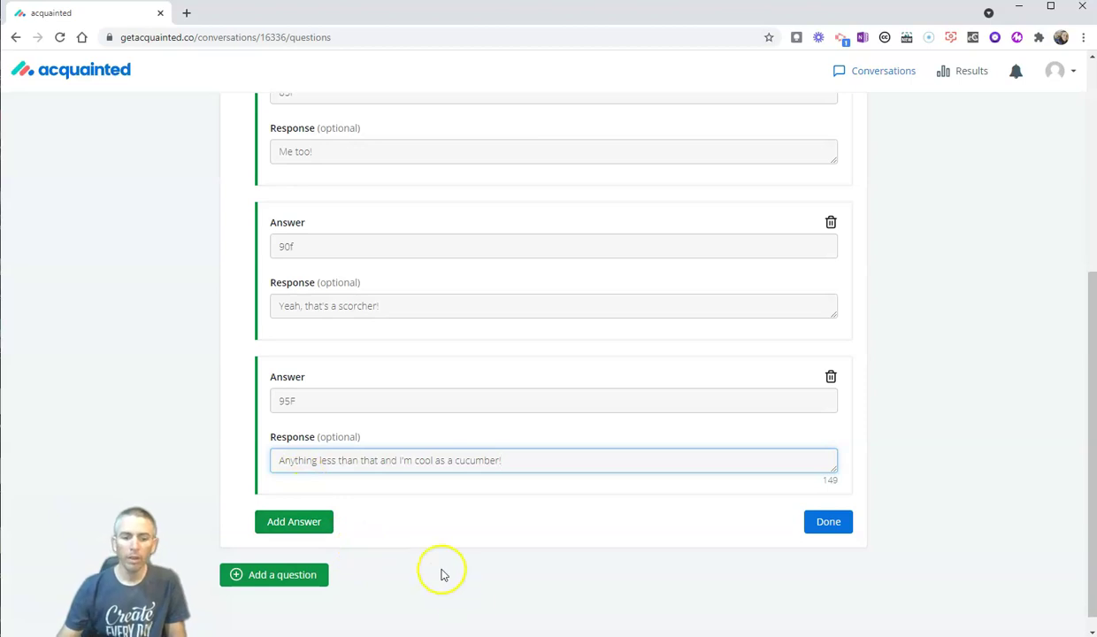
scroll(441, 574, "down", 1)
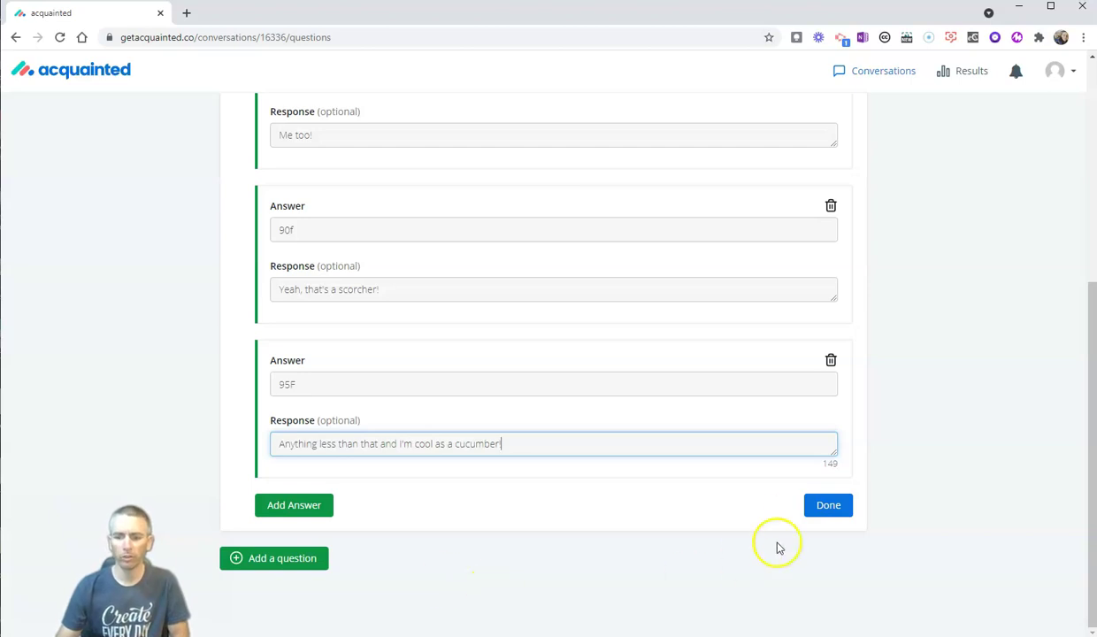
- Save the temperature question, switch the conversation to ACTIVE, and go to its Settings step
left_click(830, 508)
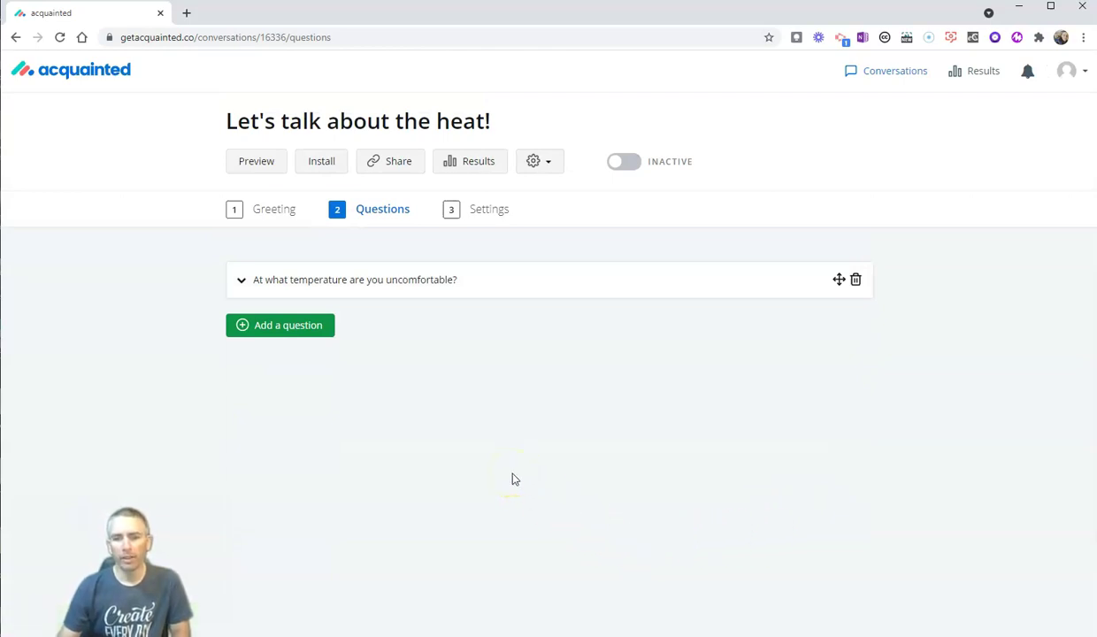
left_click(633, 163)
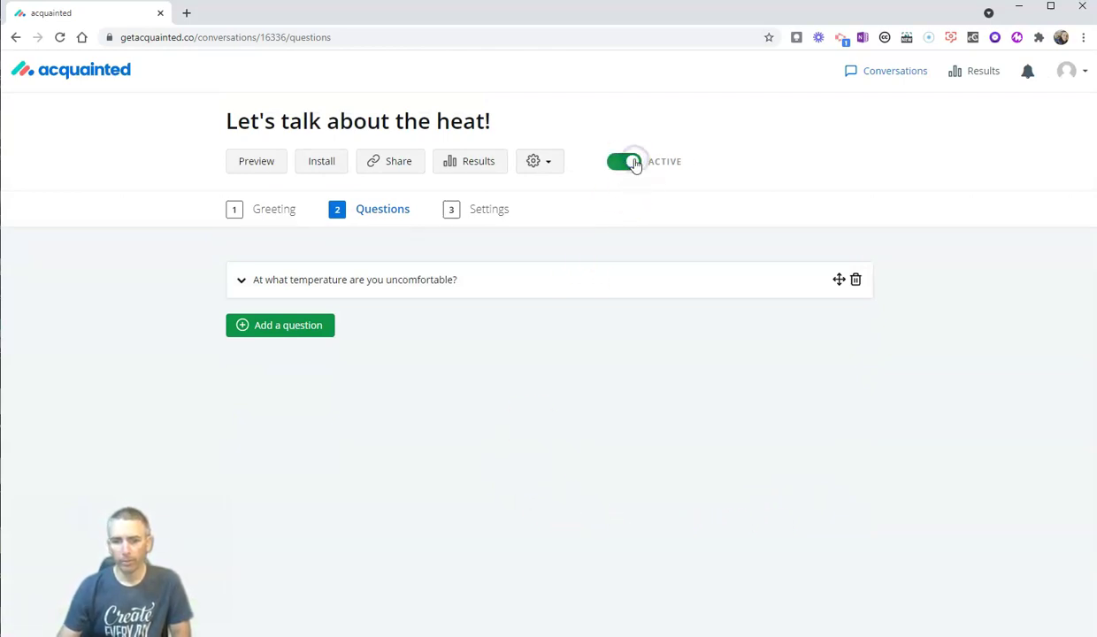
left_click(482, 212)
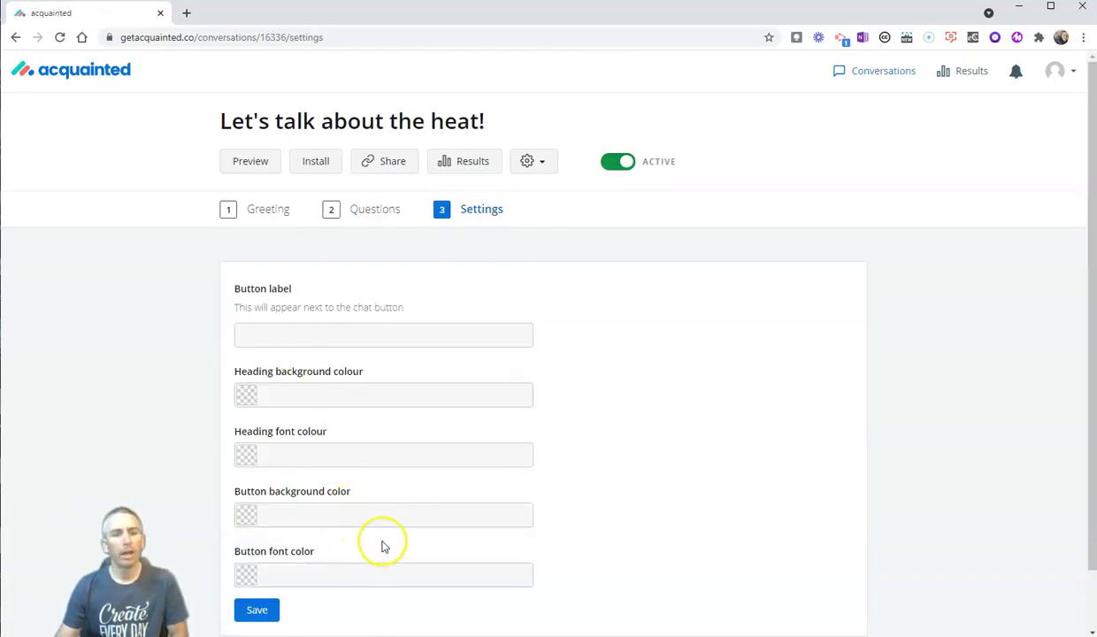
- Copy the conversation's share link and load it in a new private browser window
left_click(378, 168)
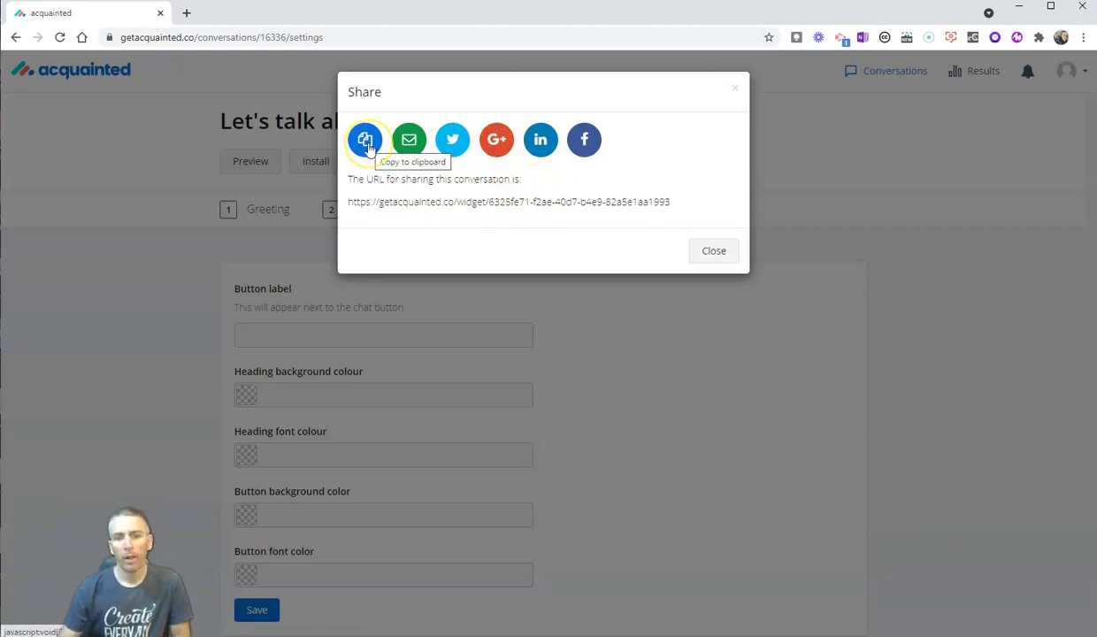
left_click(367, 141)
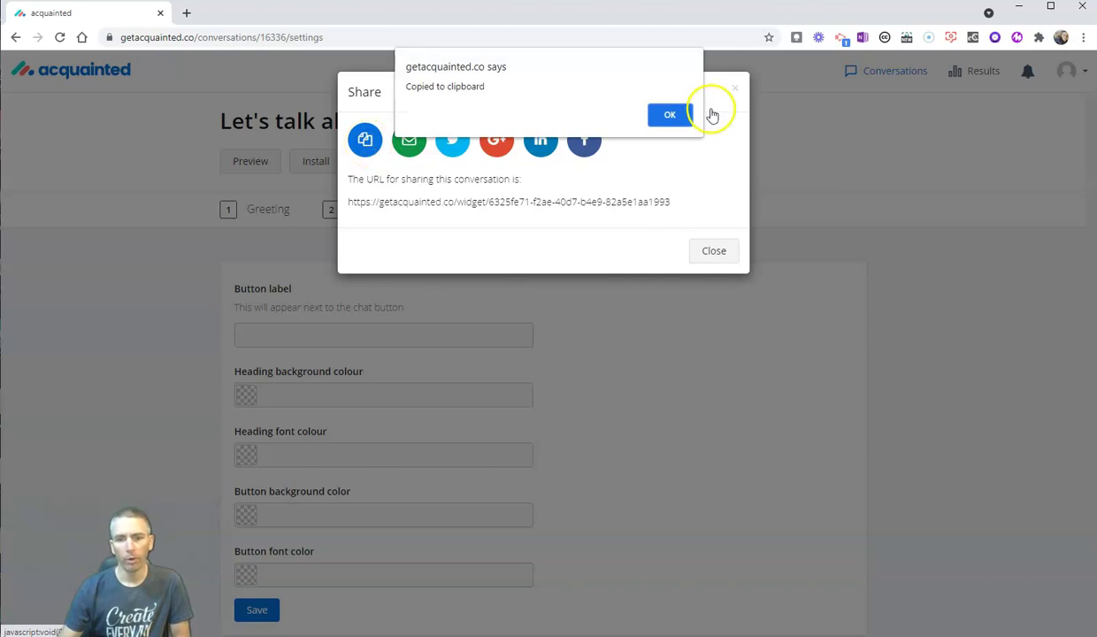
left_click(675, 115)
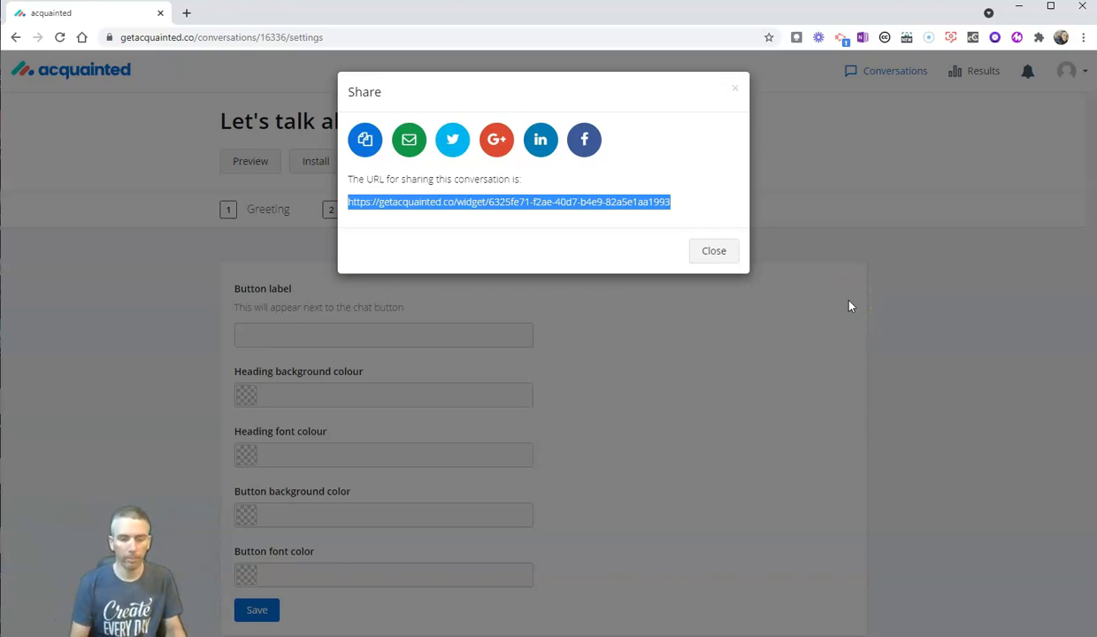
key("ctrl+shift+n")
key("ctrl+v")
key("Return")
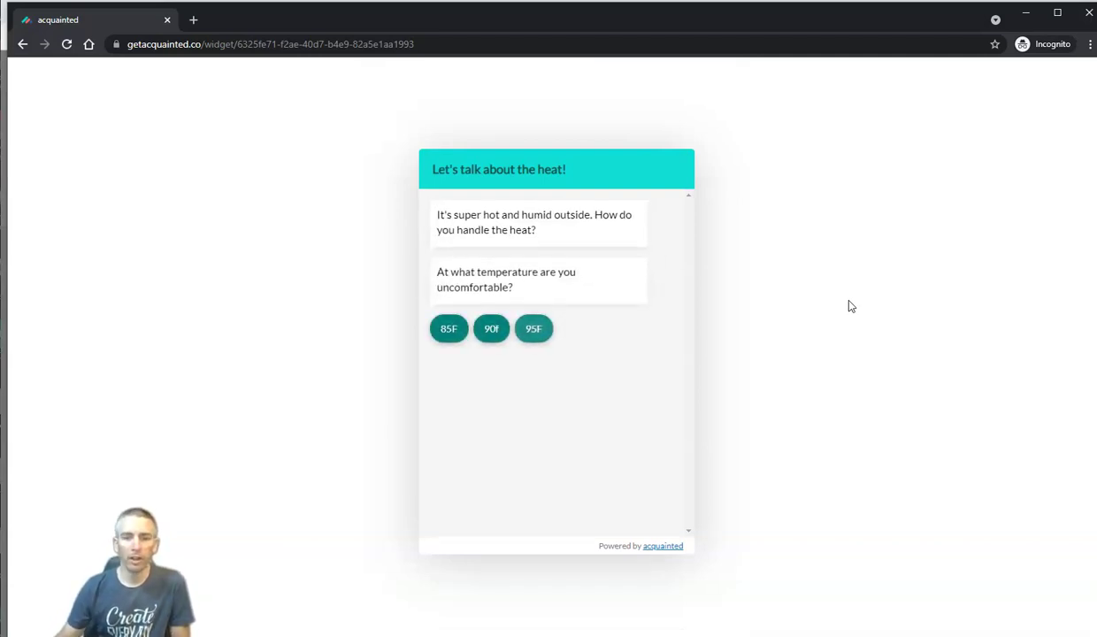
- Answer the poll with 90f in the widget, then minimise the private window
left_click(495, 332)
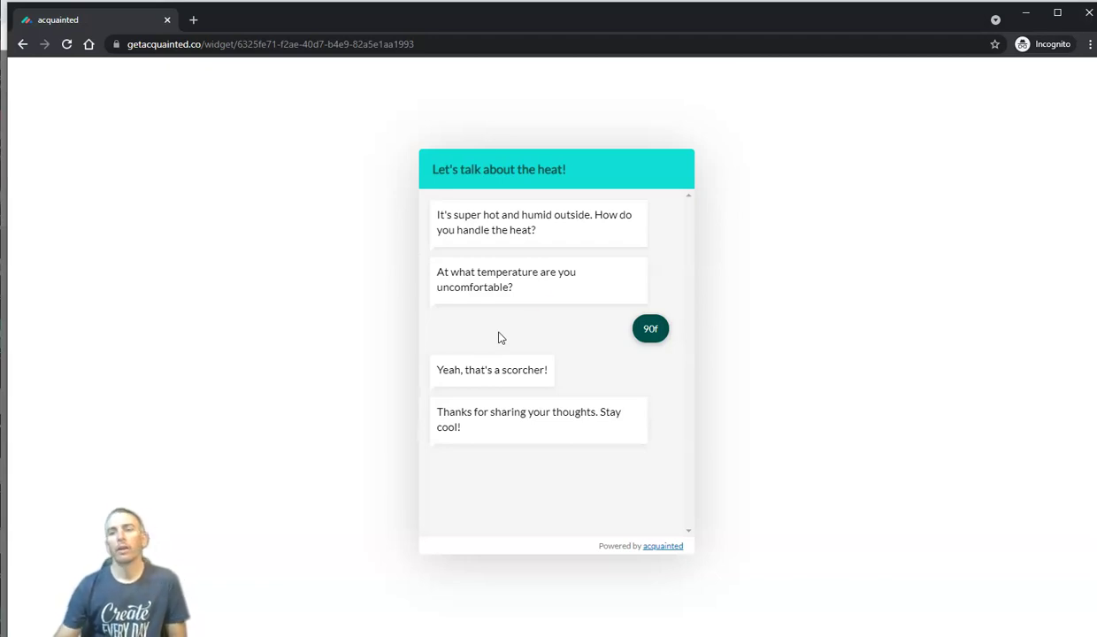
left_click(1026, 16)
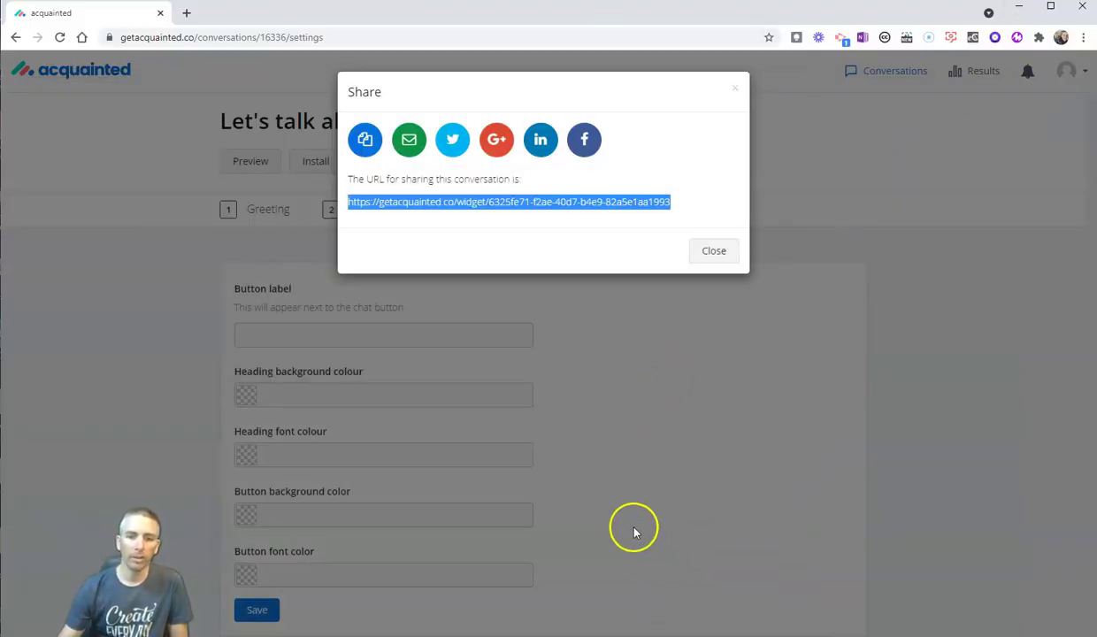
- Close Share, then view and select all of the Install embed code before closing it
left_click(721, 255)
left_click(312, 163)
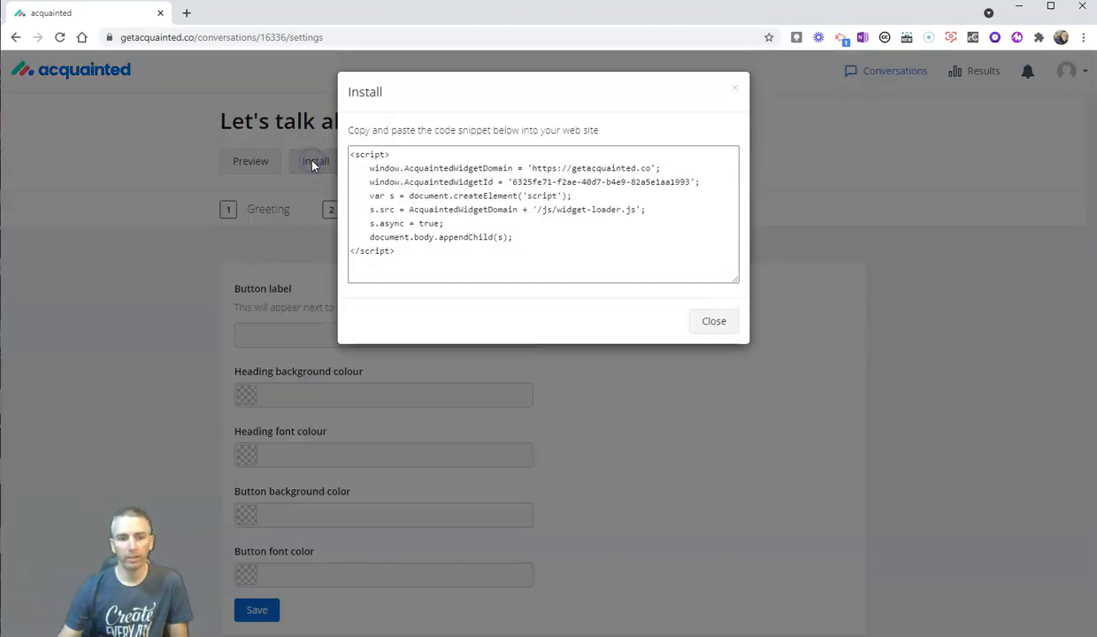
left_click(423, 204)
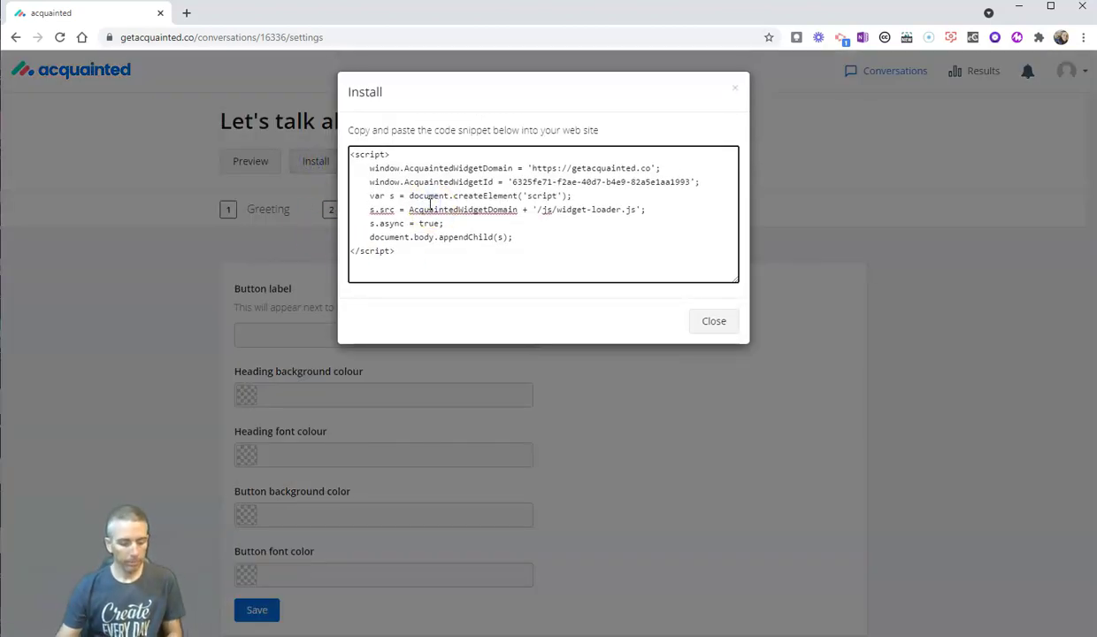
key("ctrl+a")
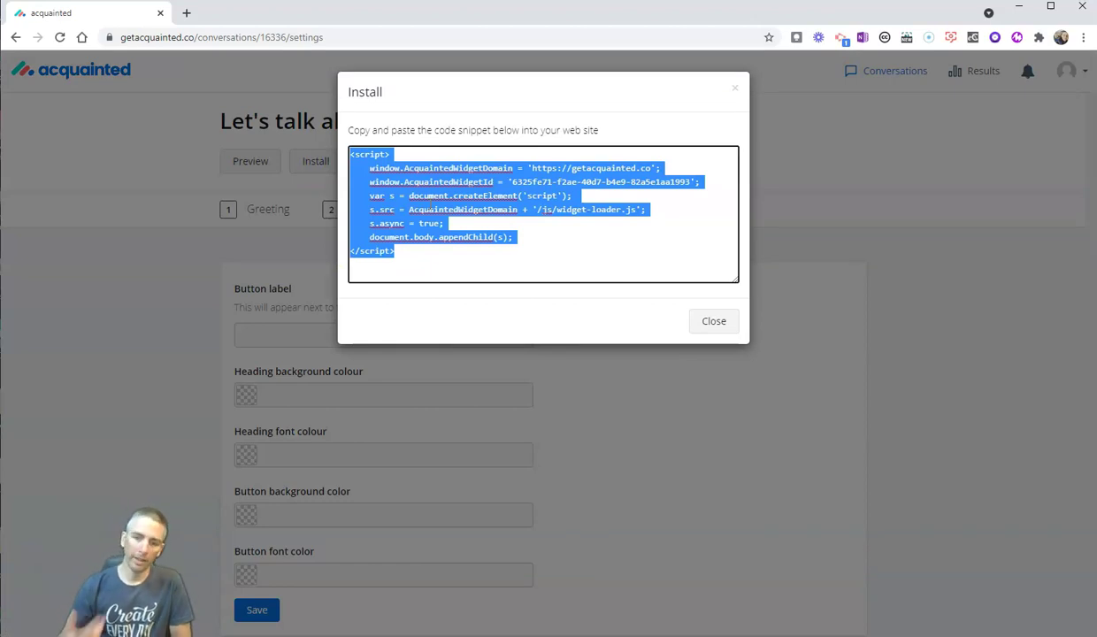
left_click(734, 88)
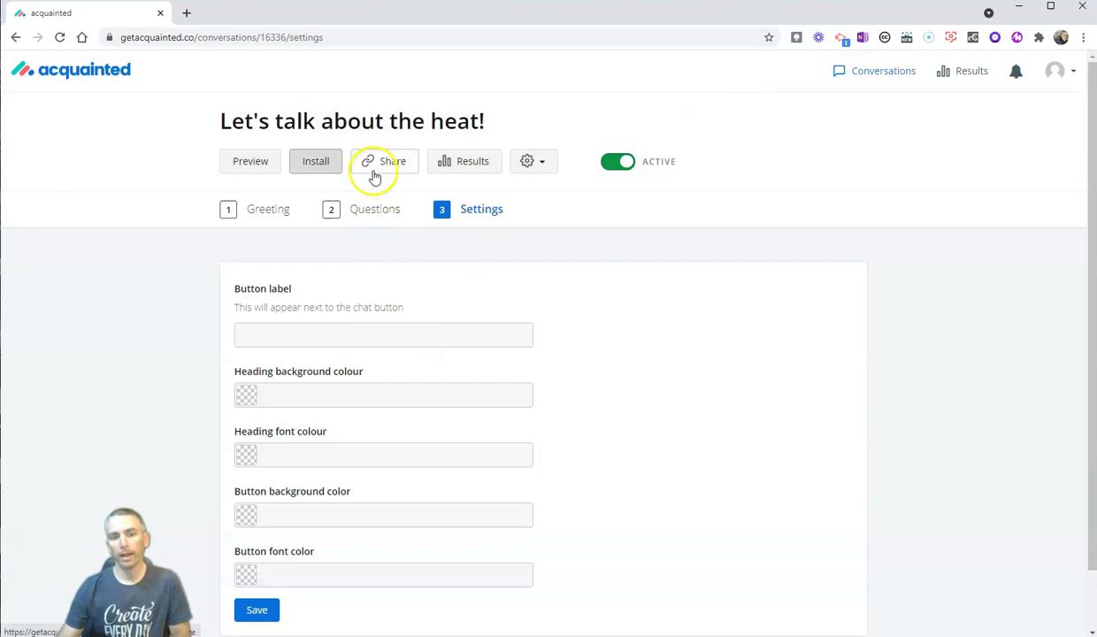
- Copy the share link again and load it in a fresh private window
left_click(374, 164)
left_click(362, 146)
left_click(670, 114)
left_click(714, 250)
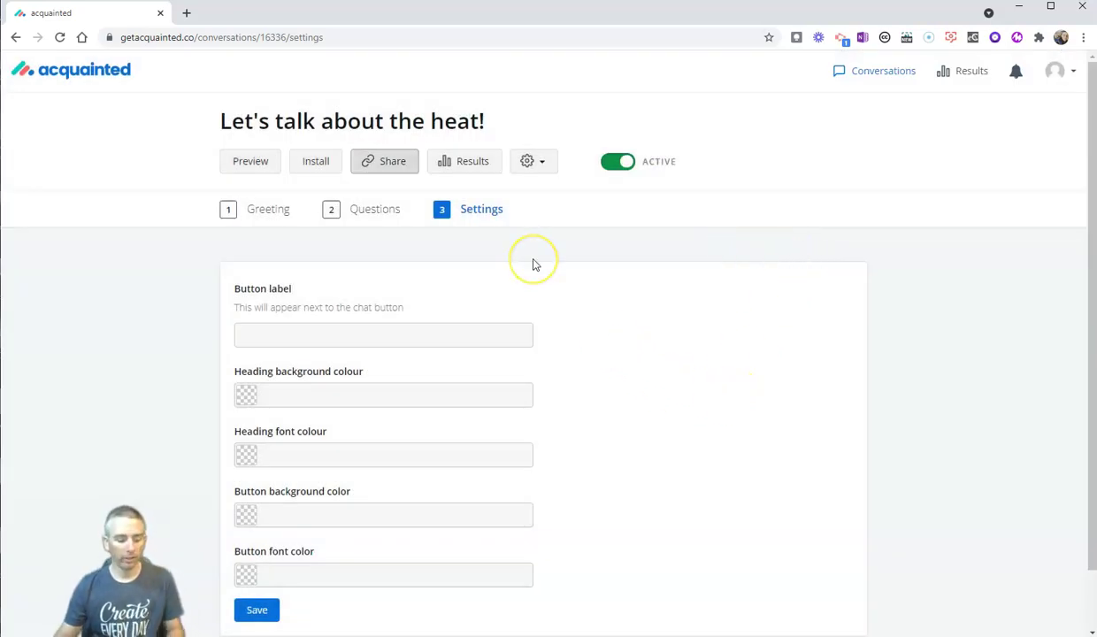
key("ctrl+shift+n")
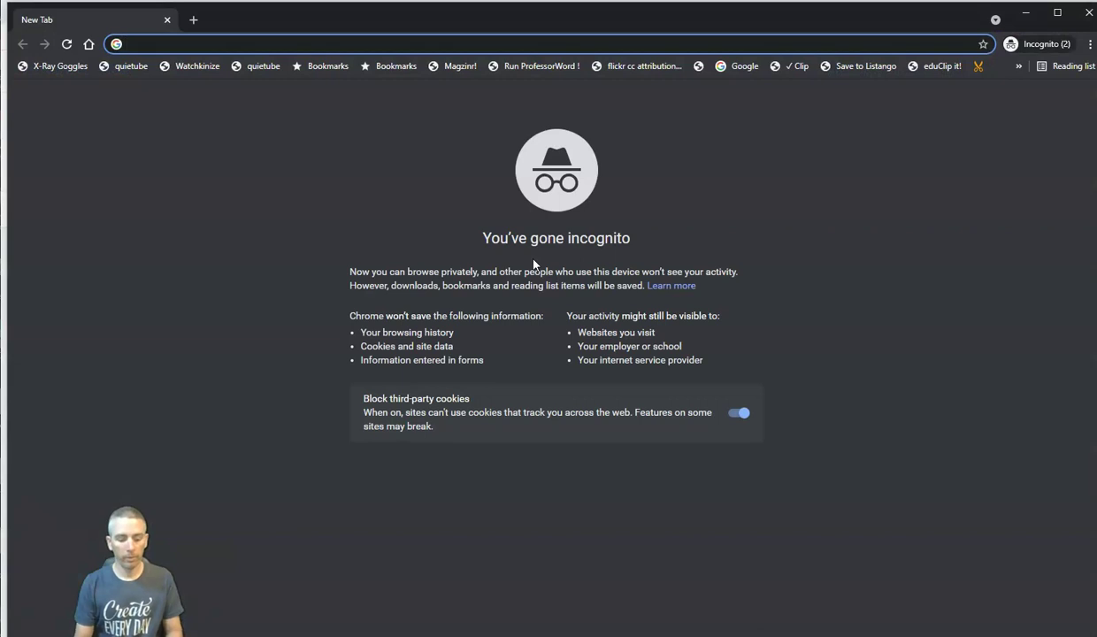
key("ctrl+v")
key("Return")
- Answer the poll with 95F, then minimise the private window
left_click(553, 301)
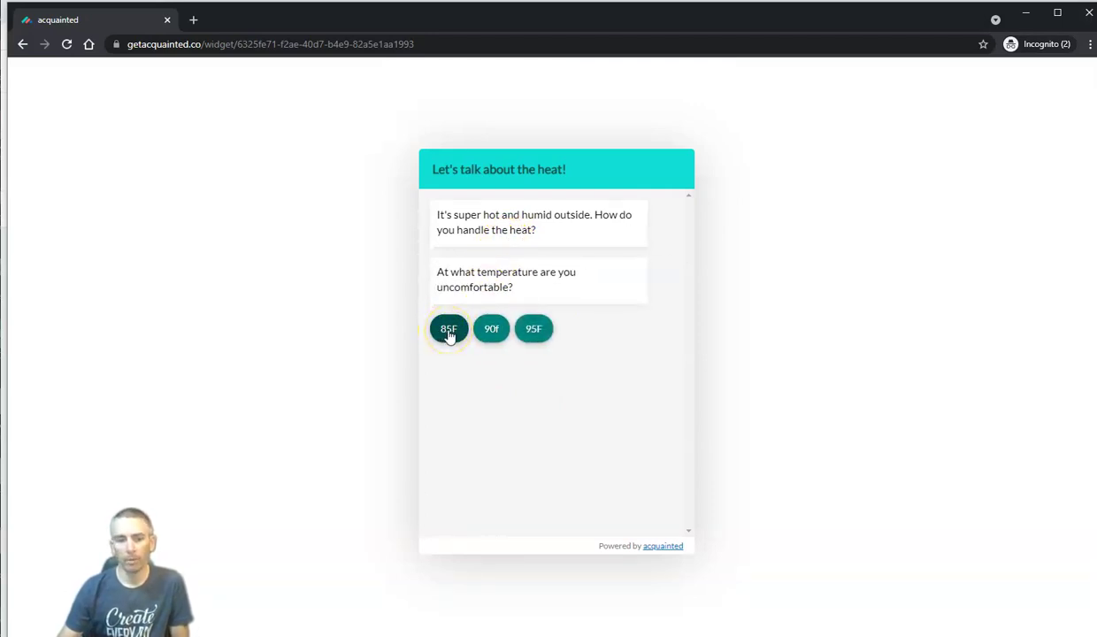
left_click(530, 329)
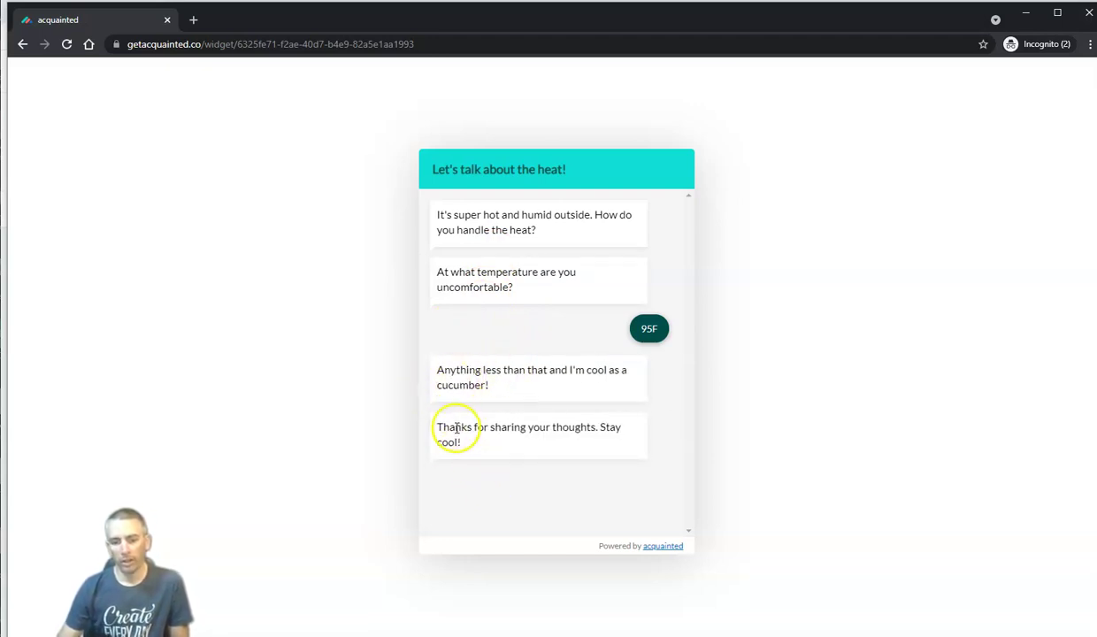
left_click(1027, 23)
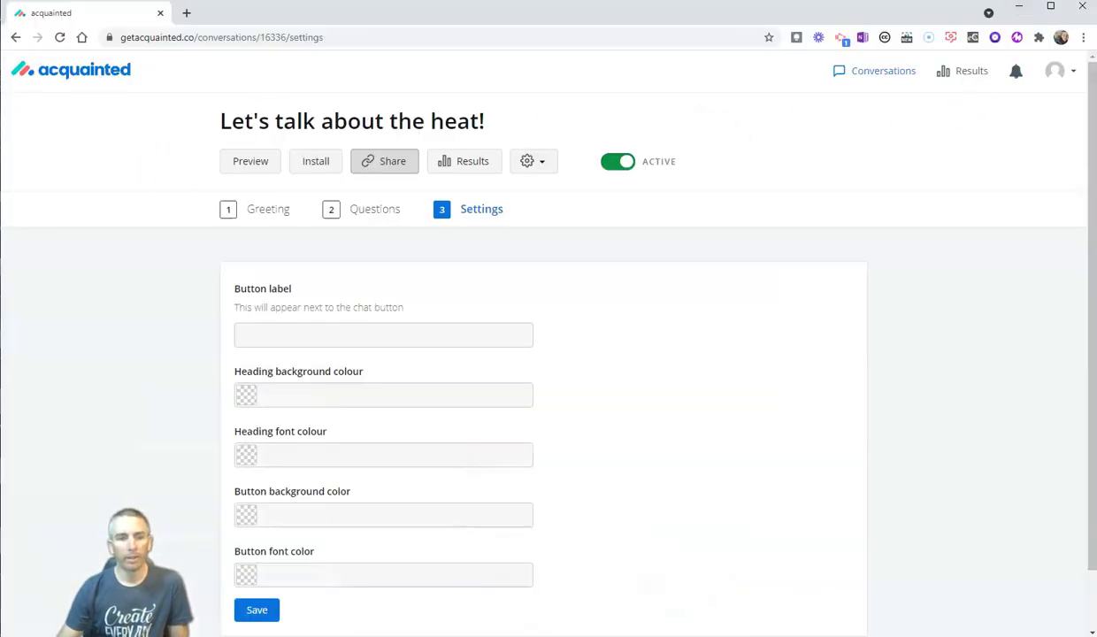
- View the temperature question's results chart: one vote each for 90f and 95F, none for 85F
left_click(107, 259)
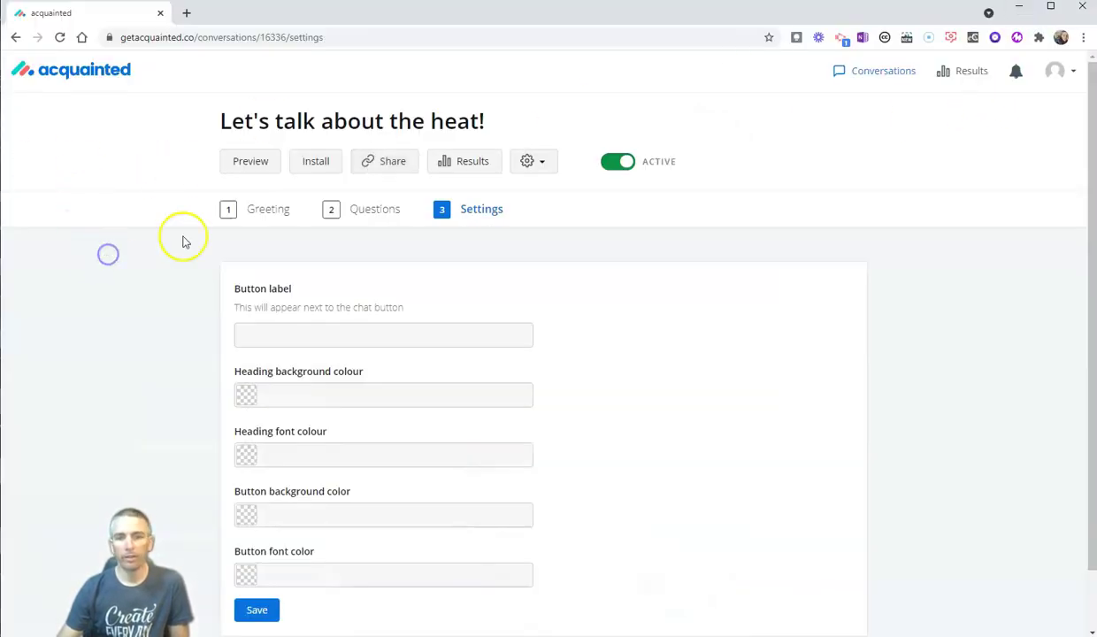
left_click(471, 162)
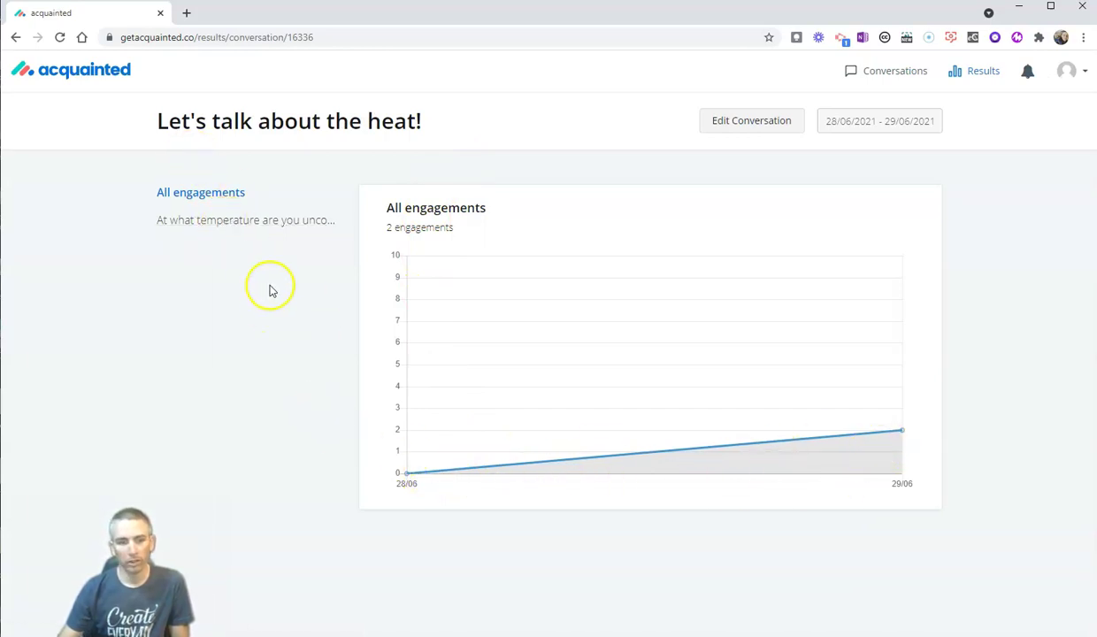
left_click(262, 221)
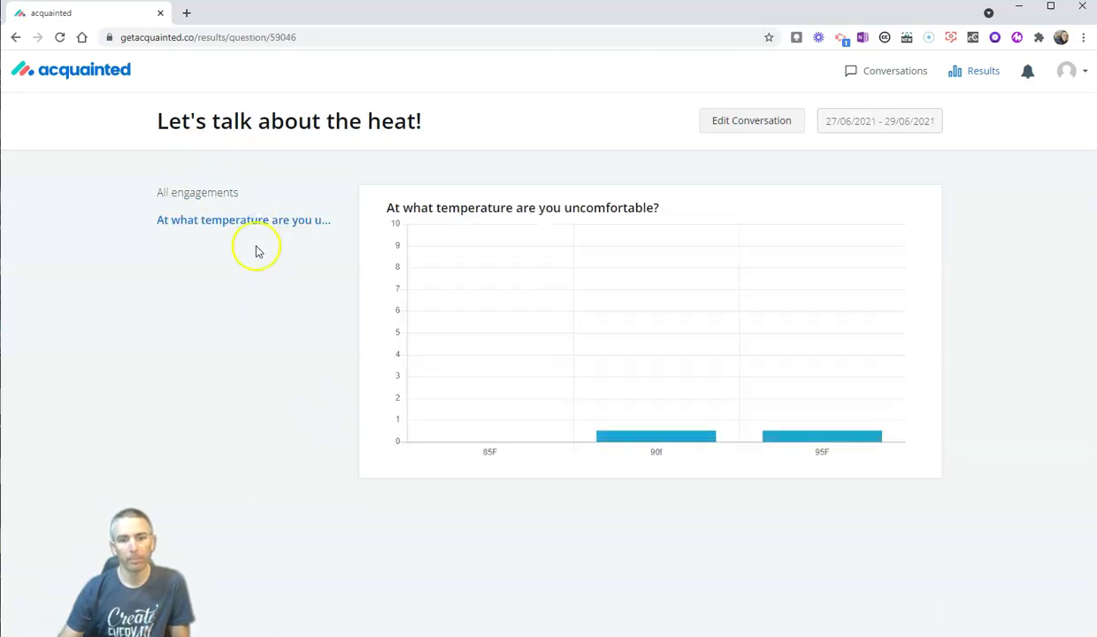
mouse_move(608, 437)
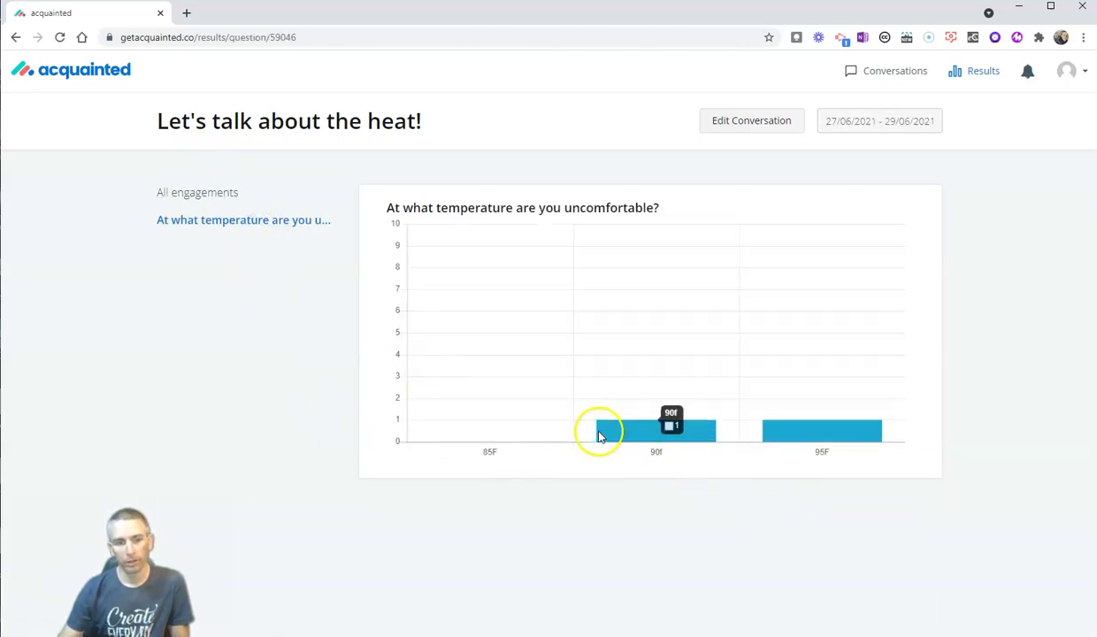
mouse_move(880, 423)
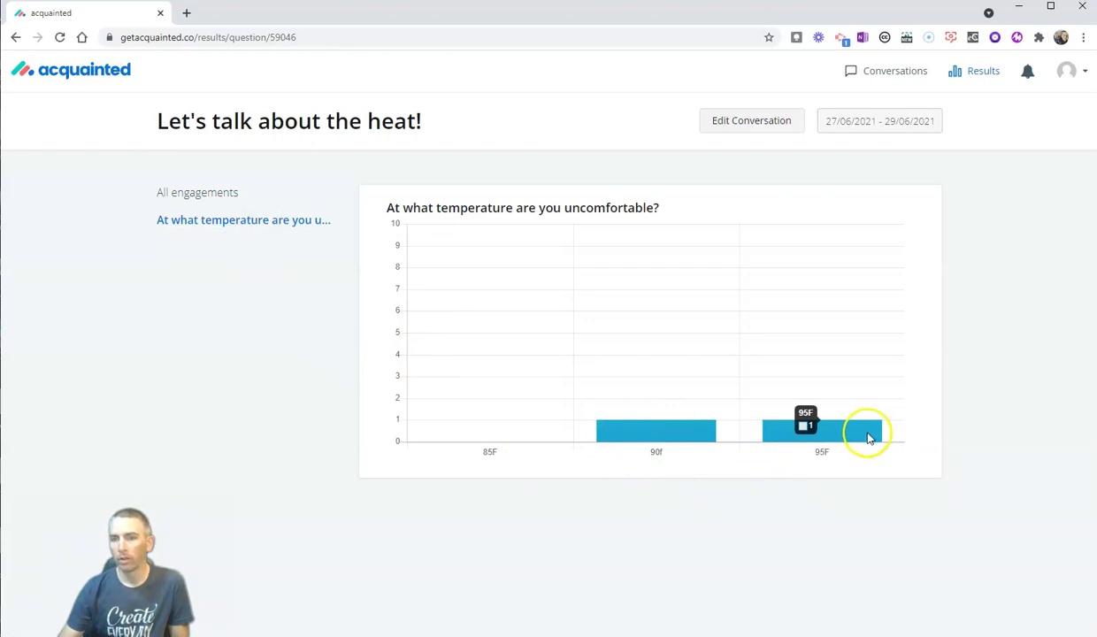